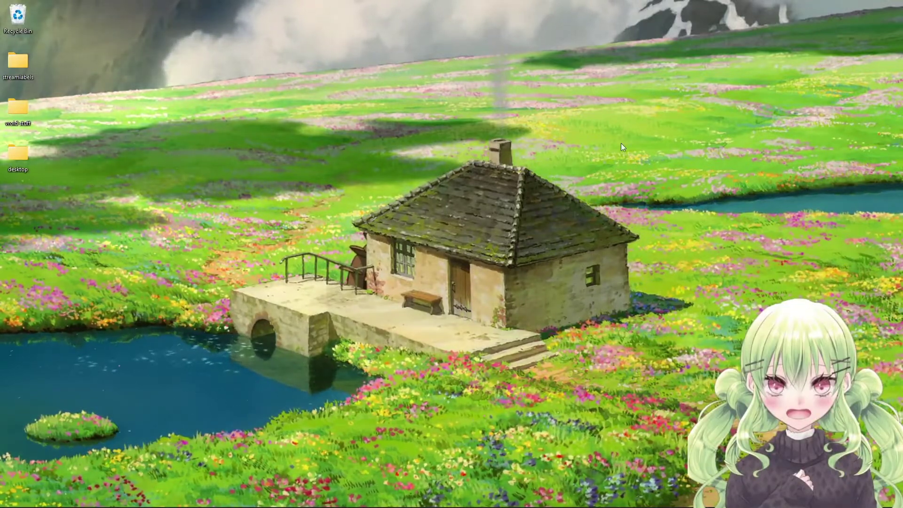
Step: Switch to Chrome and search Google for "stardew mods nexus mods" to reach the Stardew Valley page on Nexus Mods
{"action": "mouse_move", "coordinate": [444, 499]}
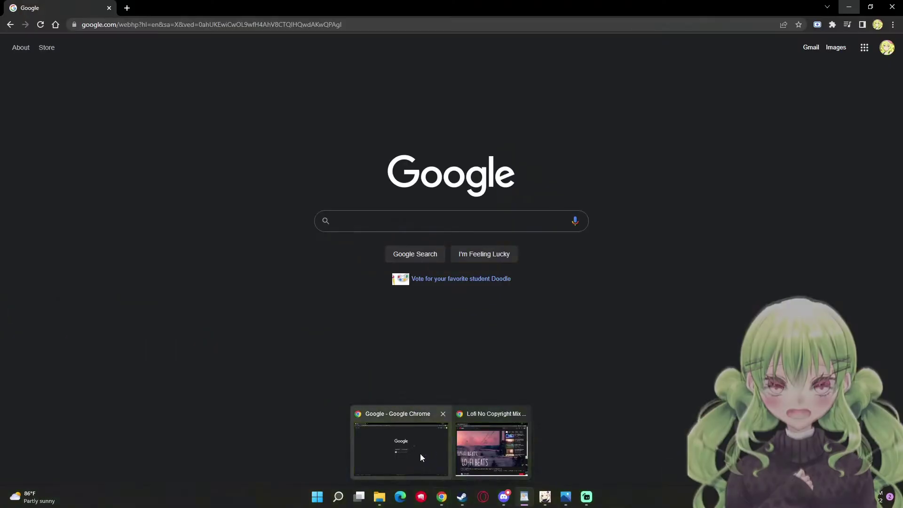
{"action": "left_click", "coordinate": [416, 459]}
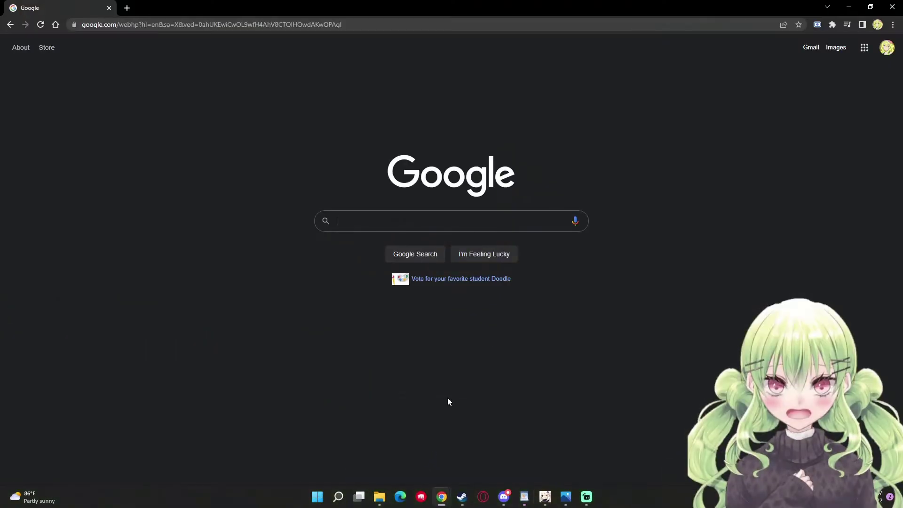
{"action": "left_click", "coordinate": [375, 223]}
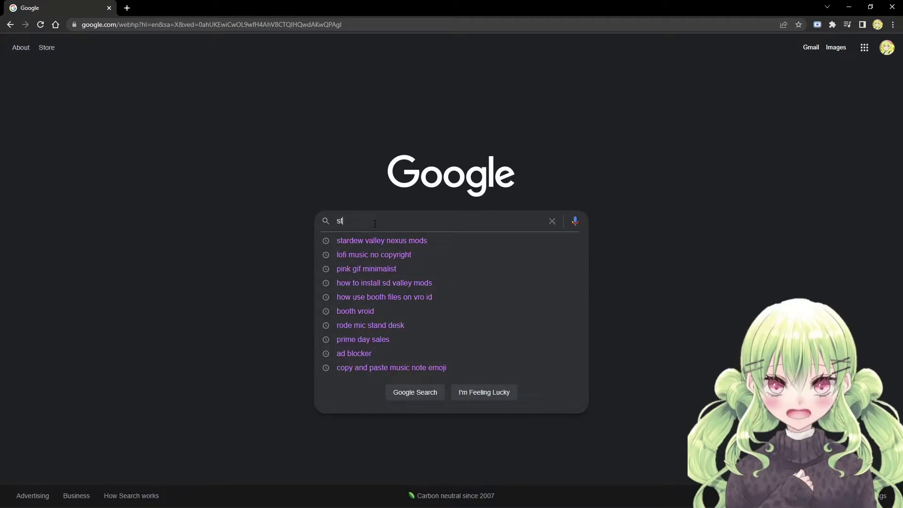
{"action": "type", "text": "stardew "}
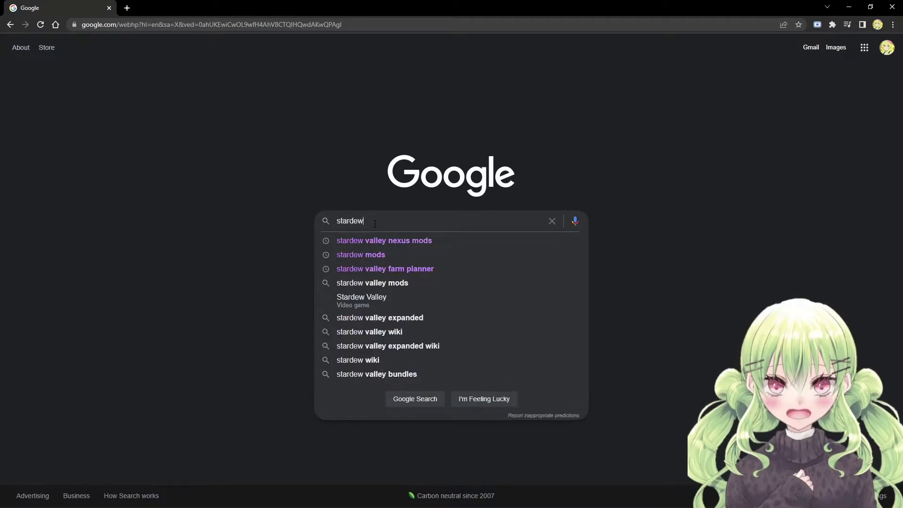
{"action": "type", "text": "mods "}
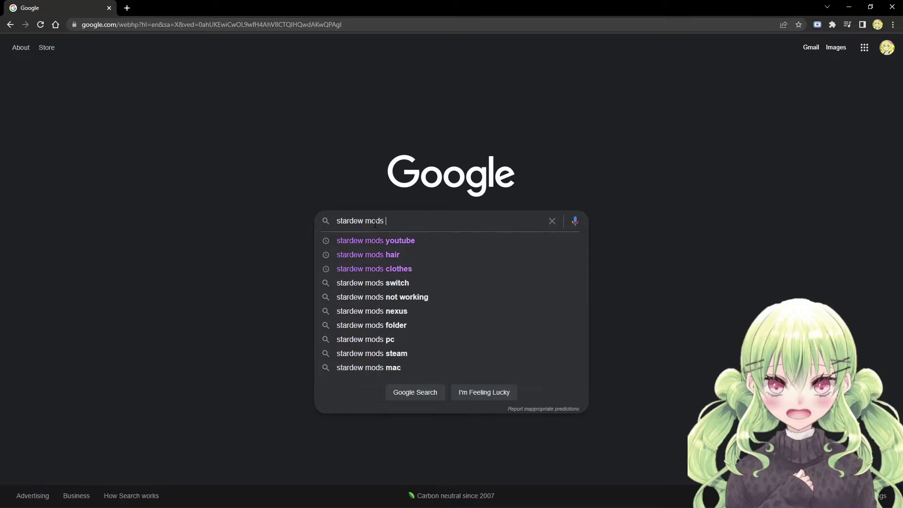
{"action": "type", "text": "nexus mods"}
{"action": "key", "text": "Return"}
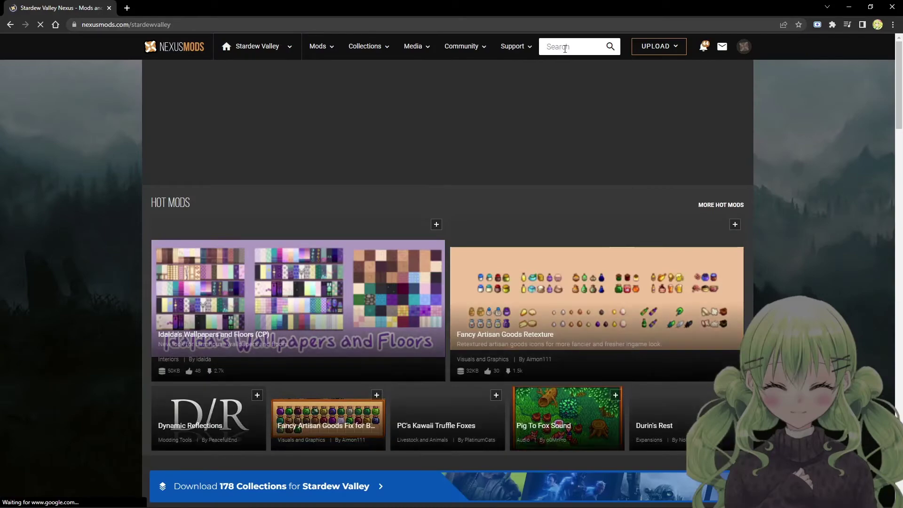
Step: Search the Stardew Valley mods for "smapi" and open the SMAPI - Stardew Modding API page
{"action": "left_click", "coordinate": [565, 49]}
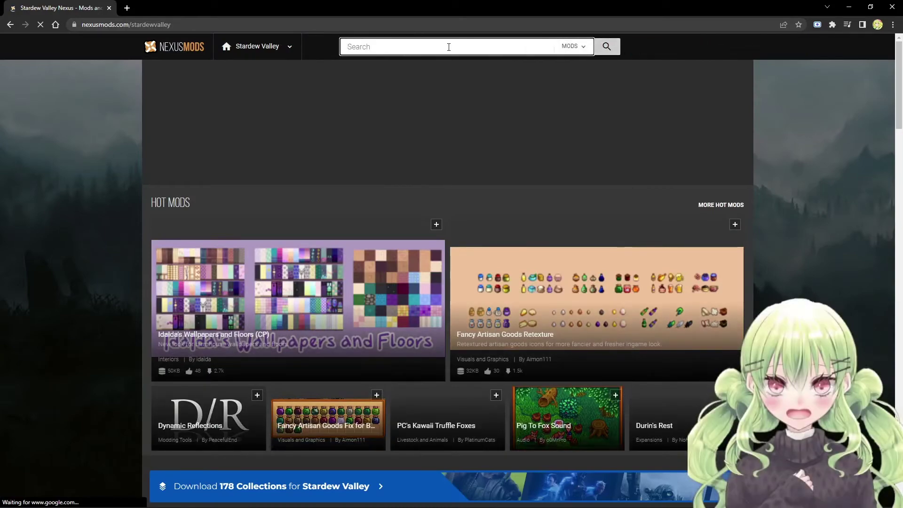
{"action": "scroll", "coordinate": [448, 188], "scroll_direction": "down", "scroll_amount": 8}
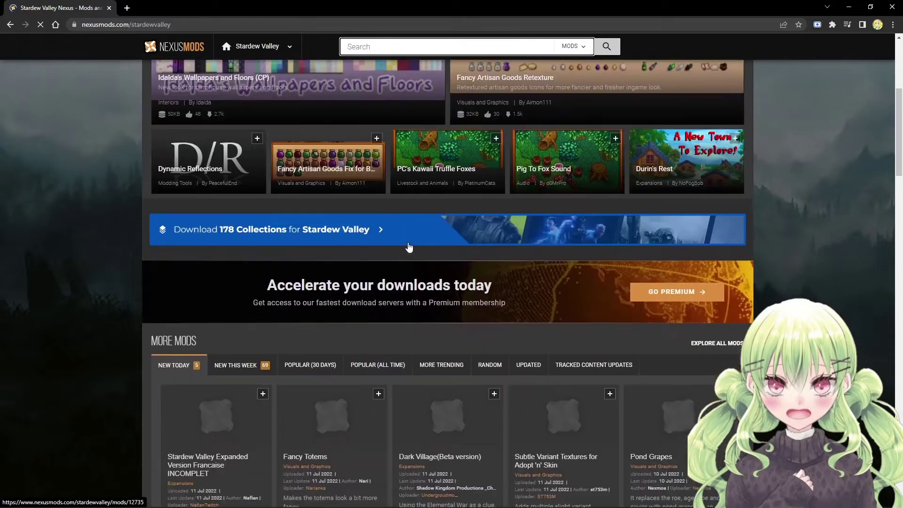
{"action": "scroll", "coordinate": [351, 188], "scroll_direction": "up", "scroll_amount": 6}
{"action": "scroll", "coordinate": [494, 209], "scroll_direction": "up", "scroll_amount": 3}
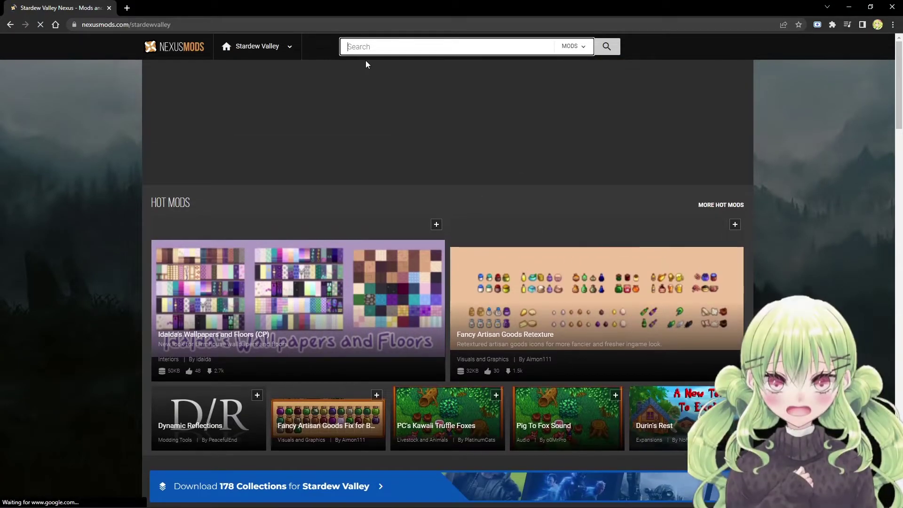
{"action": "type", "text": "smapi"}
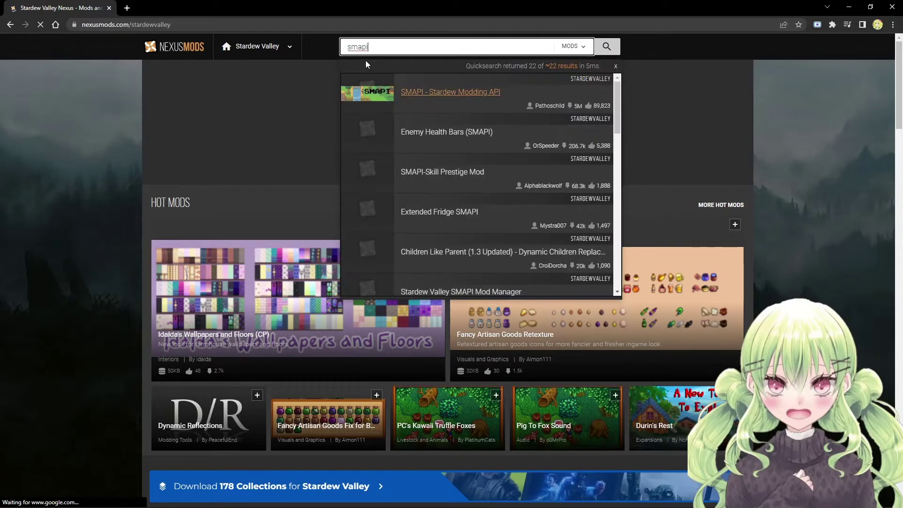
{"action": "key", "text": "Return"}
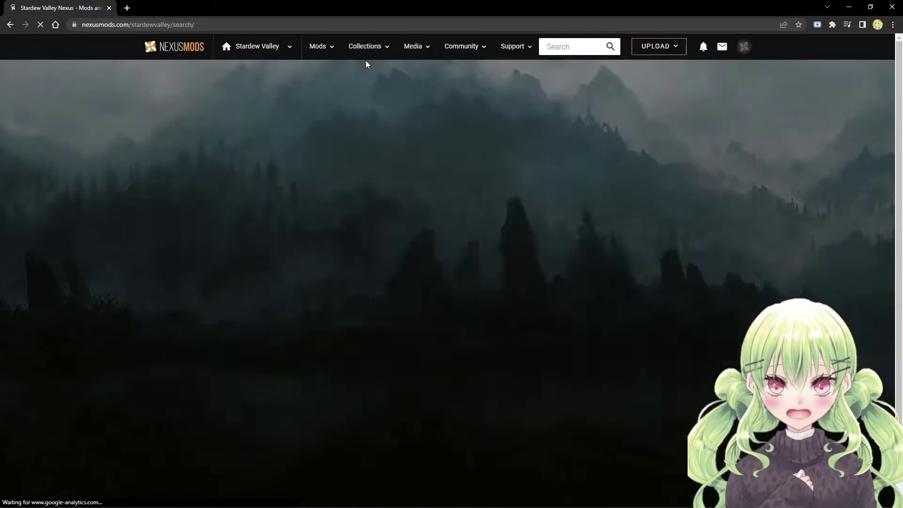
{"action": "left_click", "coordinate": [576, 47]}
{"action": "type", "text": "smapi"}
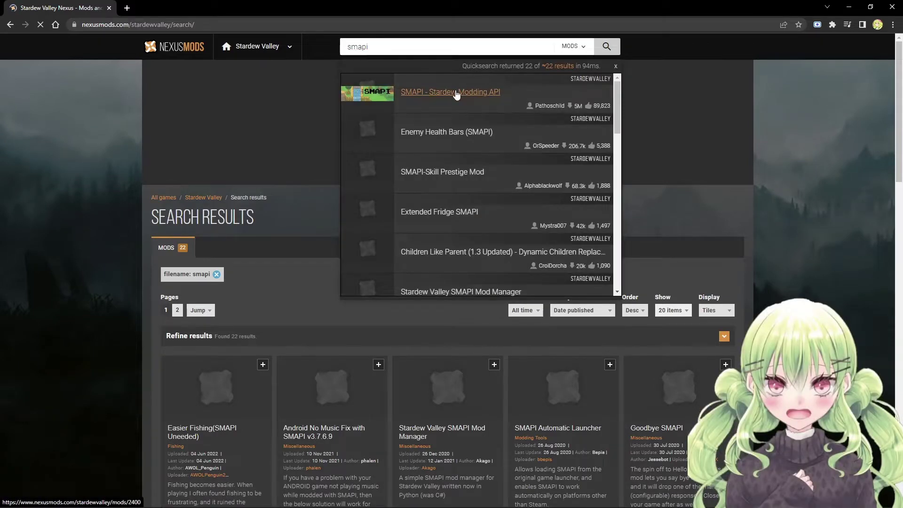
{"action": "left_click", "coordinate": [456, 93]}
Step: Show the mod's files and request the manual download of the main file SMAPI 3.15.1
{"action": "scroll", "coordinate": [427, 122], "scroll_direction": "down", "scroll_amount": 3}
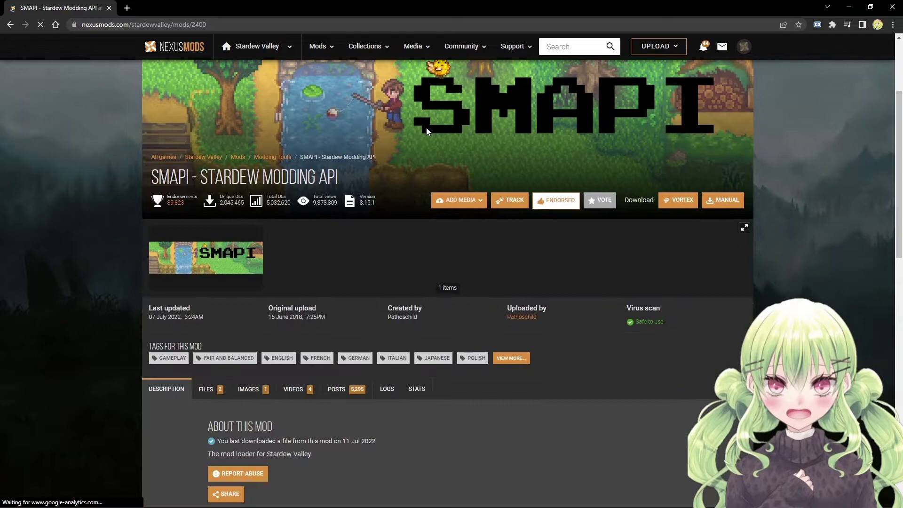
{"action": "scroll", "coordinate": [411, 144], "scroll_direction": "up", "scroll_amount": 3}
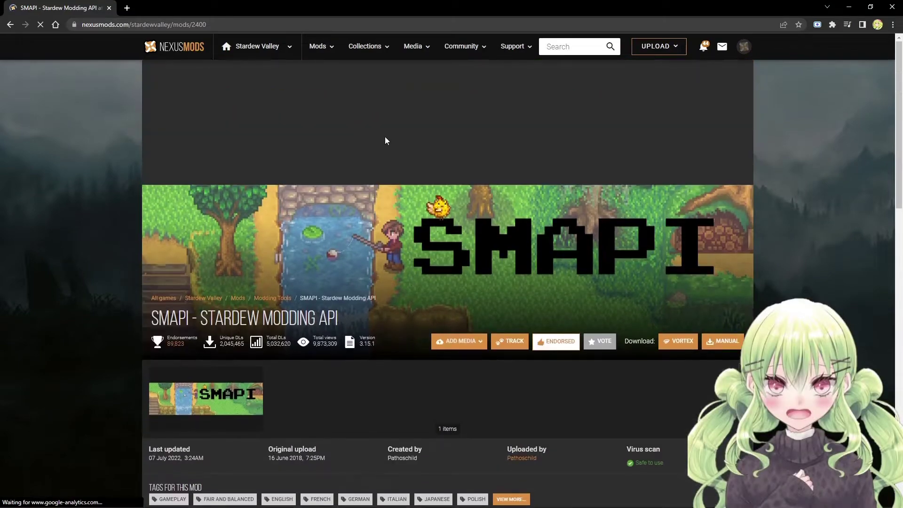
{"action": "scroll", "coordinate": [376, 156], "scroll_direction": "down", "scroll_amount": 5}
{"action": "left_click", "coordinate": [211, 250]}
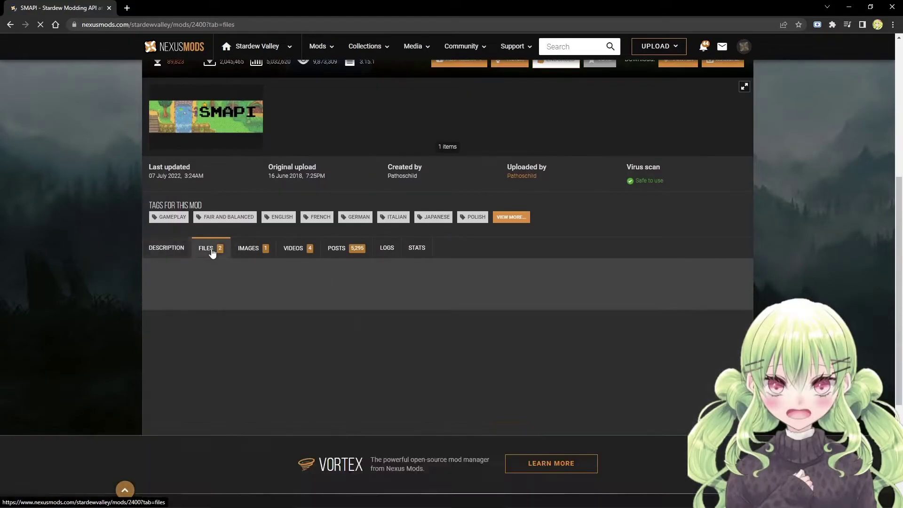
{"action": "scroll", "coordinate": [325, 263], "scroll_direction": "down", "scroll_amount": 2}
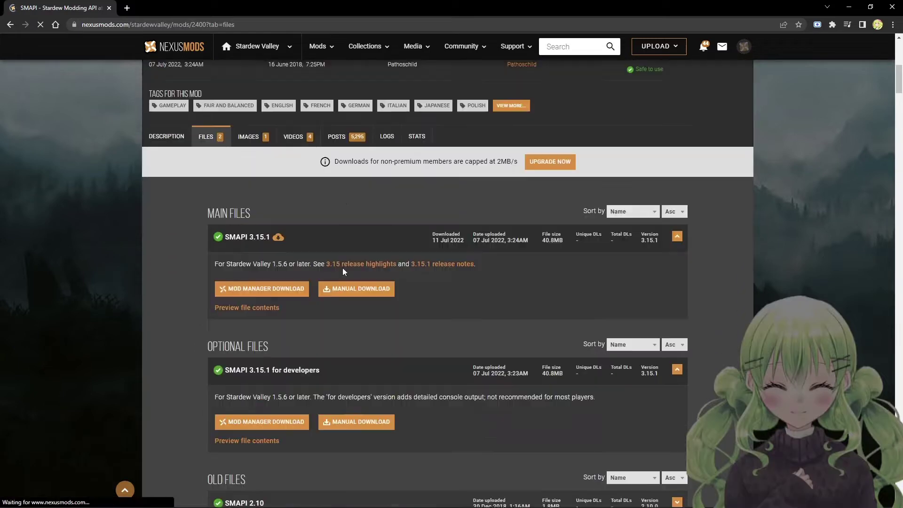
{"action": "scroll", "coordinate": [345, 272], "scroll_direction": "down", "scroll_amount": 1}
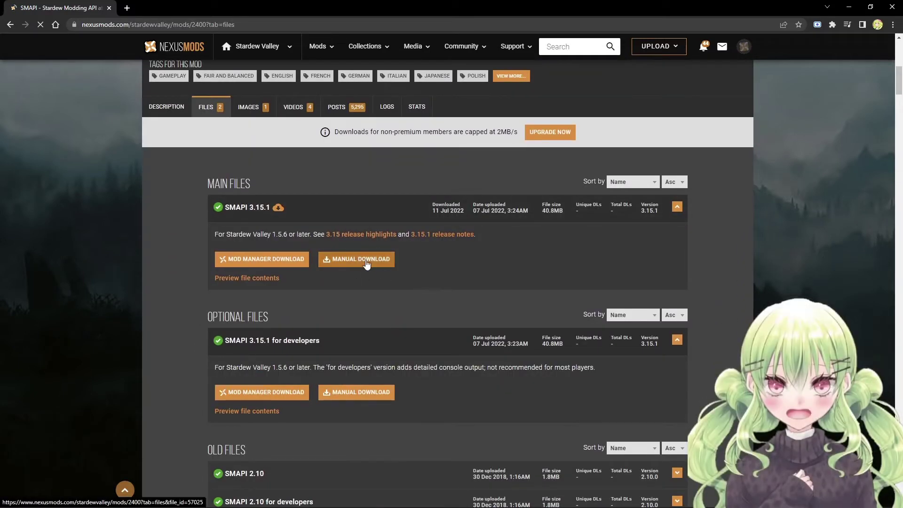
{"action": "left_click", "coordinate": [367, 260]}
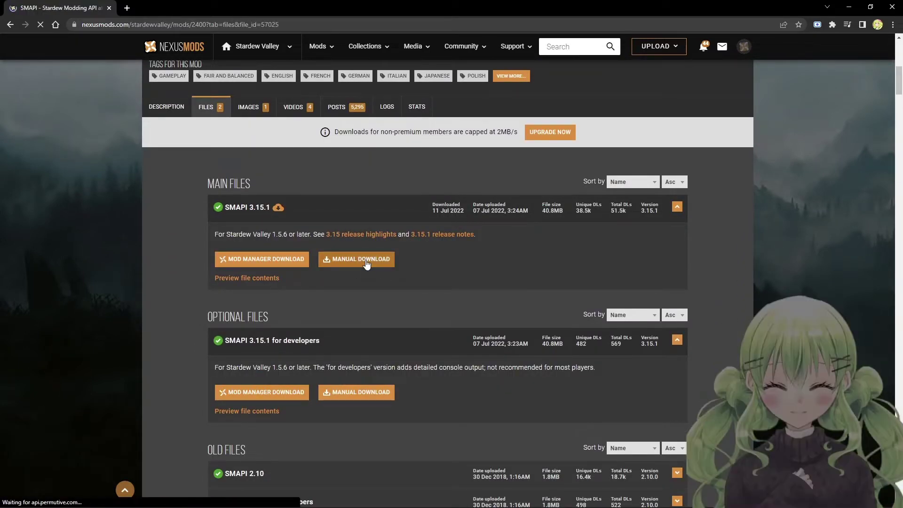
{"action": "scroll", "coordinate": [362, 280], "scroll_direction": "down", "scroll_amount": 4}
{"action": "scroll", "coordinate": [365, 282], "scroll_direction": "up", "scroll_amount": 4}
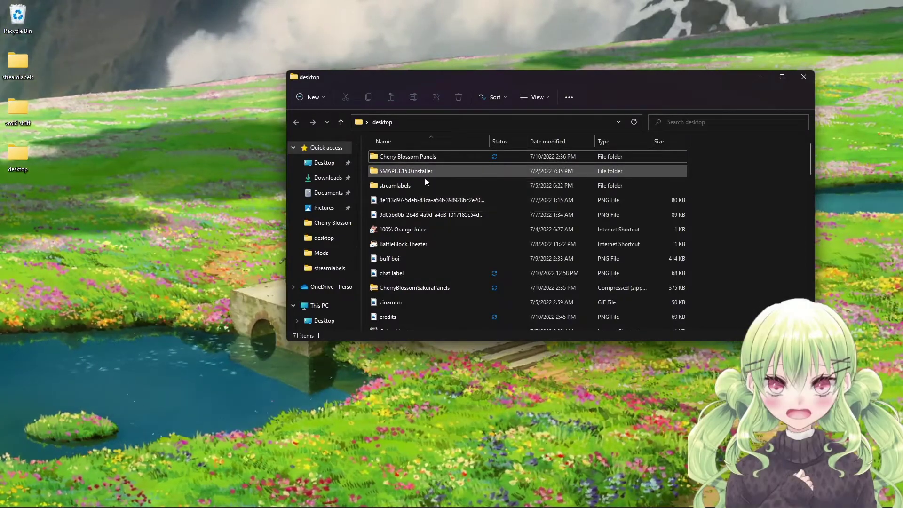
Step: Open the SMAPI 3.15.0 installer folder and run the "install on Windows" batch file
{"action": "left_click_drag", "start_coordinate": [422, 172], "coordinate": [376, 173]}
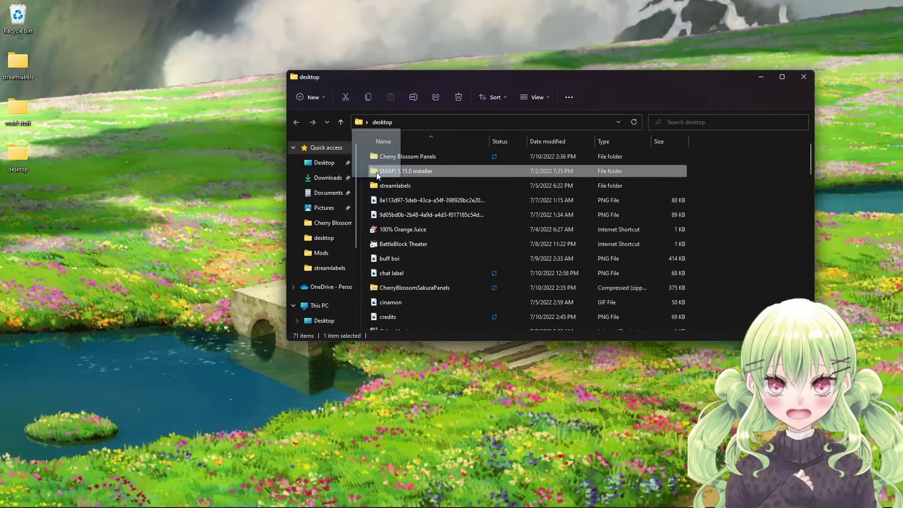
{"action": "double_click", "coordinate": [394, 173]}
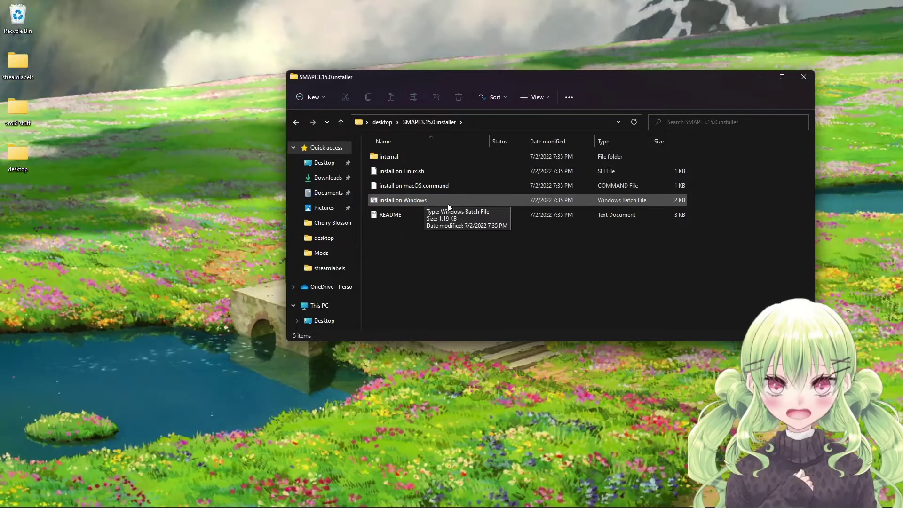
{"action": "double_click", "coordinate": [444, 203]}
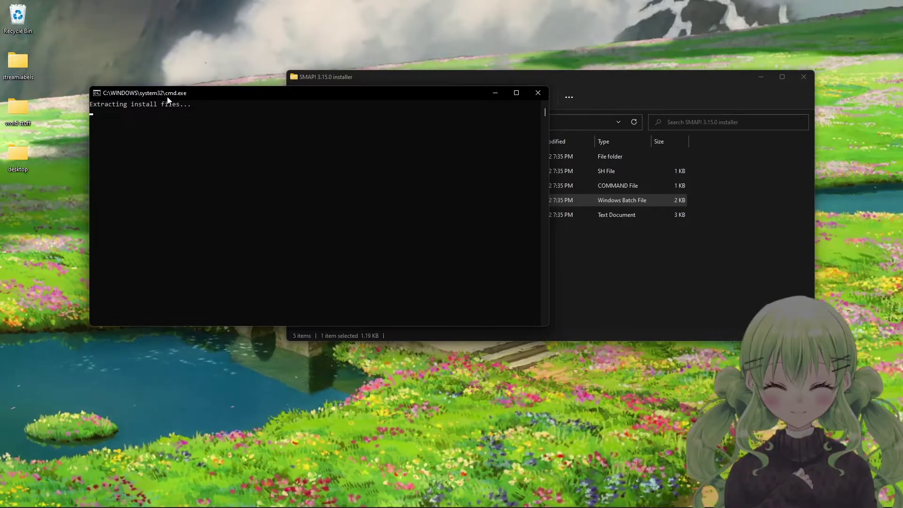
{"action": "left_click_drag", "start_coordinate": [174, 98], "coordinate": [306, 155]}
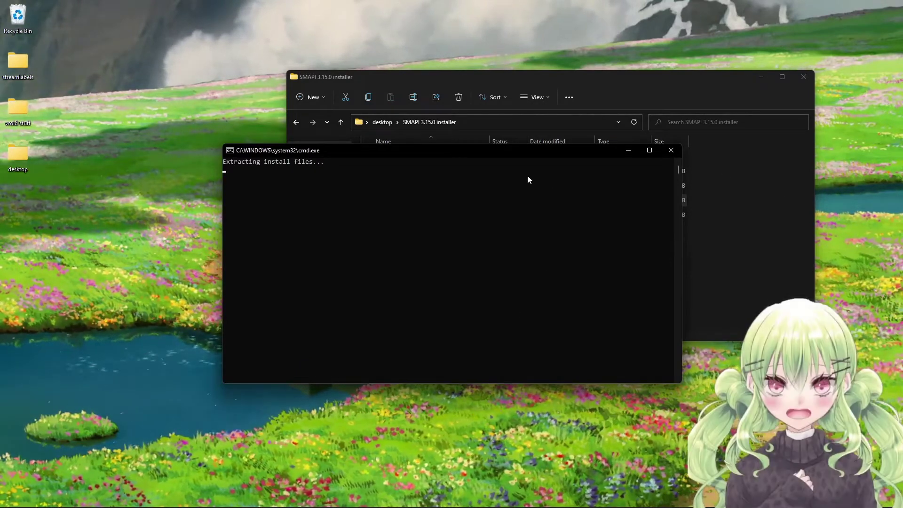
Step: Choose option 1 for the Steam Stardew Valley game path, and option 1 to install SMAPI
{"action": "key", "text": "Return"}
{"action": "key", "text": "Return"}
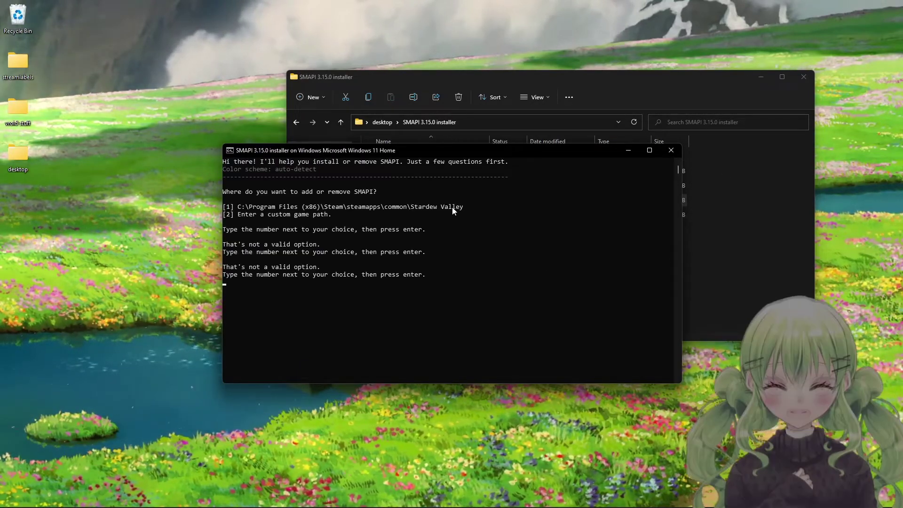
{"action": "scroll", "coordinate": [420, 226], "scroll_direction": "down", "scroll_amount": 2}
{"action": "scroll", "coordinate": [414, 224], "scroll_direction": "up", "scroll_amount": 2}
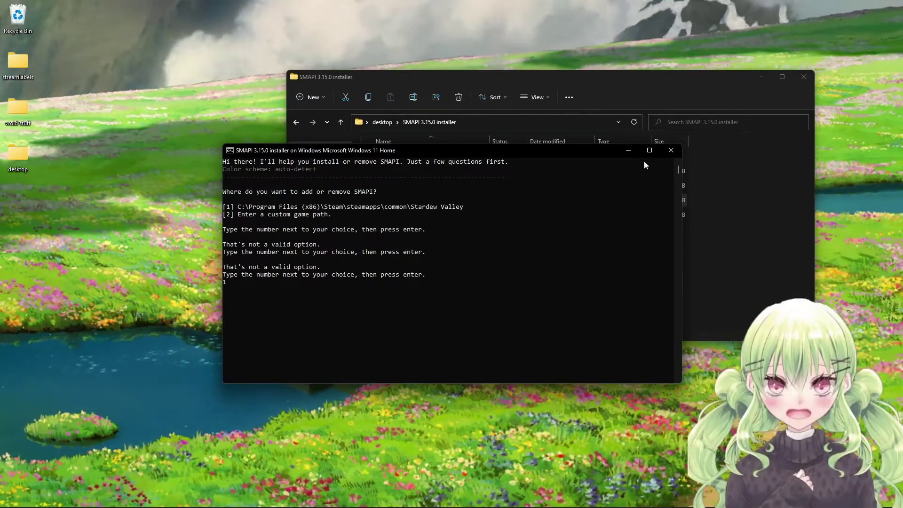
{"action": "key", "text": "Return"}
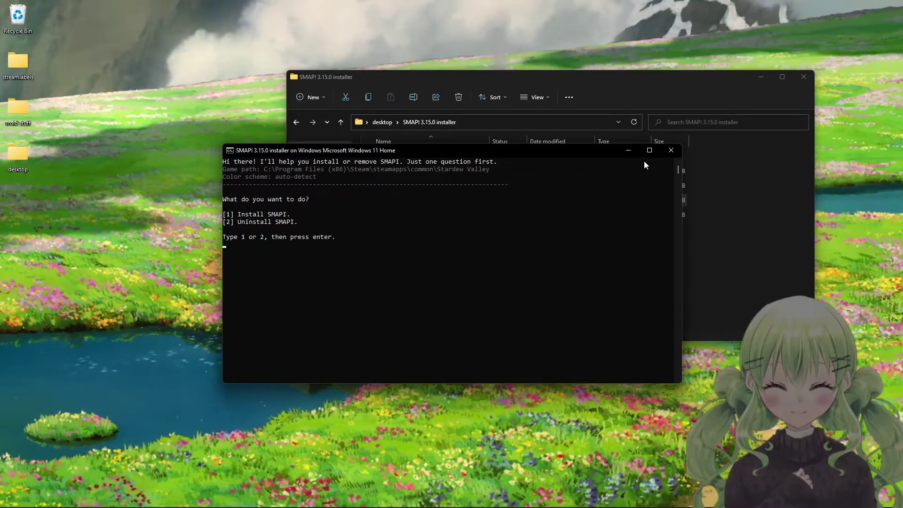
{"action": "type", "text": "1"}
{"action": "key", "text": "Return"}
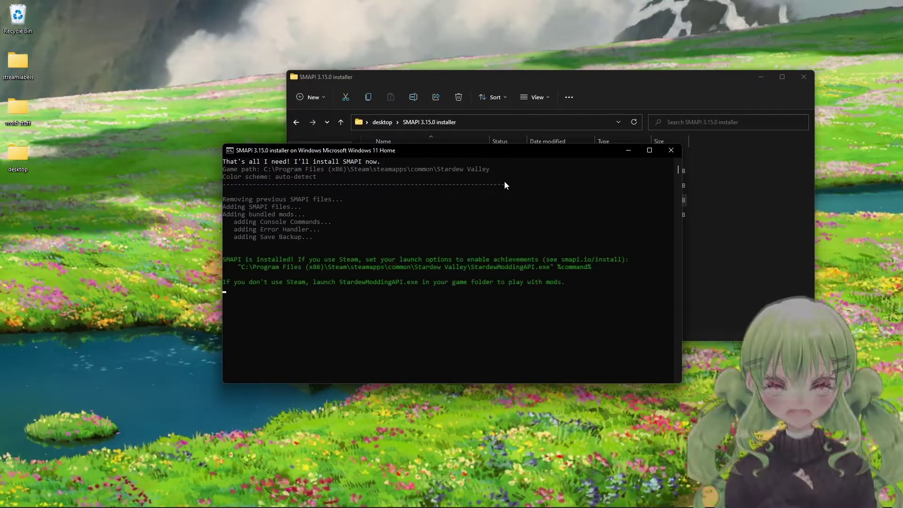
Step: Copy the Steam launch options line with the StardewModdingAPI.exe path and %command%, and close the installer and its folder
{"action": "left_click_drag", "start_coordinate": [242, 267], "coordinate": [597, 267]}
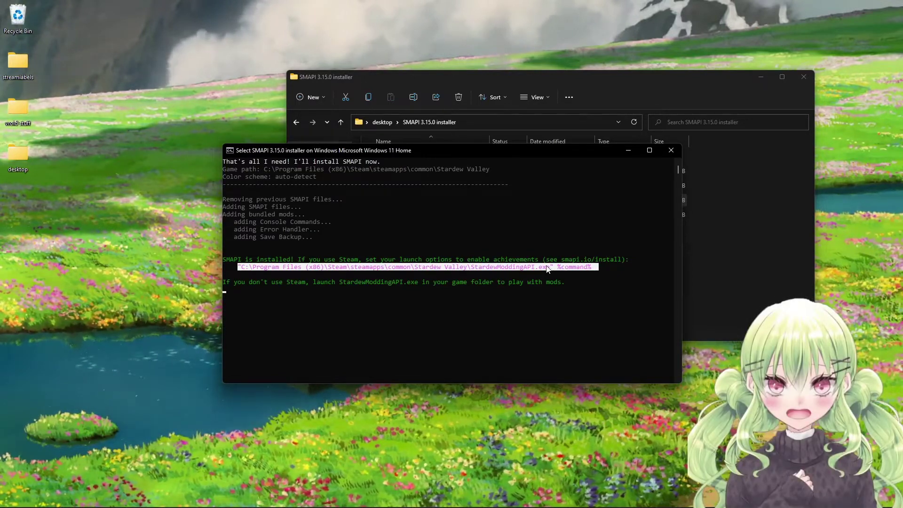
{"action": "key", "text": "ctrl+c"}
{"action": "left_click_drag", "start_coordinate": [595, 267], "coordinate": [249, 269]}
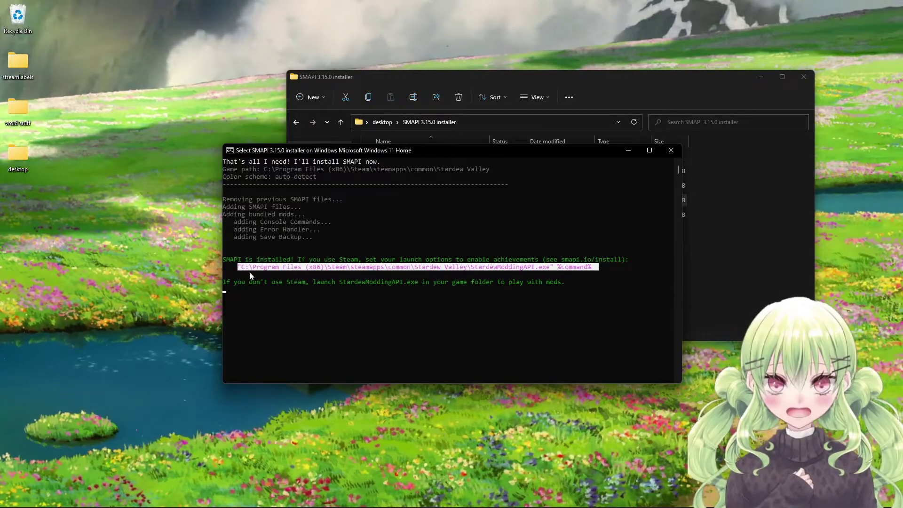
{"action": "key", "text": "ctrl+c"}
{"action": "left_click", "coordinate": [669, 154]}
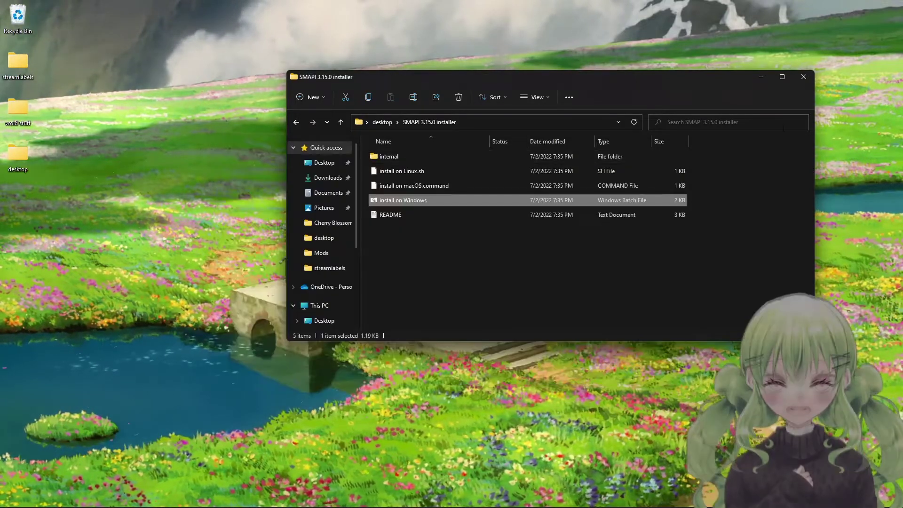
{"action": "left_click", "coordinate": [801, 78]}
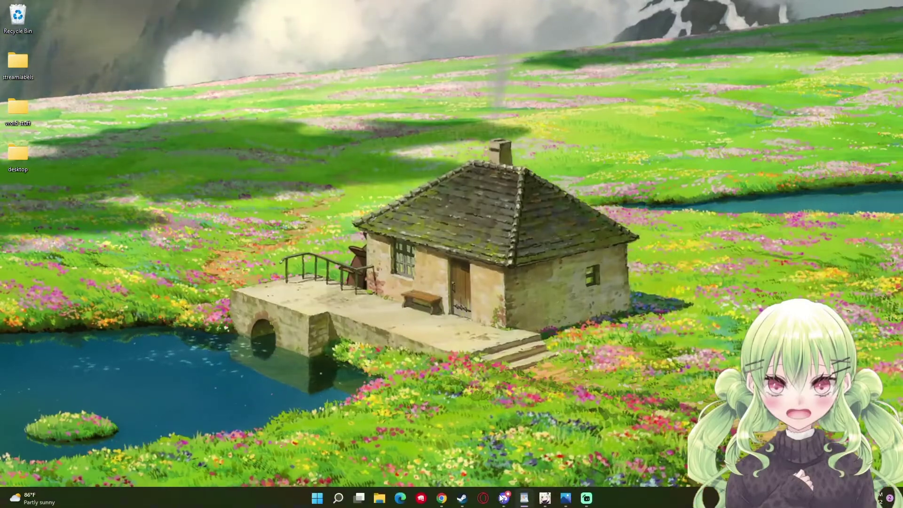
Step: Switch to Steam, search the library for "star" and check the launch options in Stardew Valley's properties
{"action": "mouse_move", "coordinate": [502, 503]}
{"action": "mouse_move", "coordinate": [460, 501]}
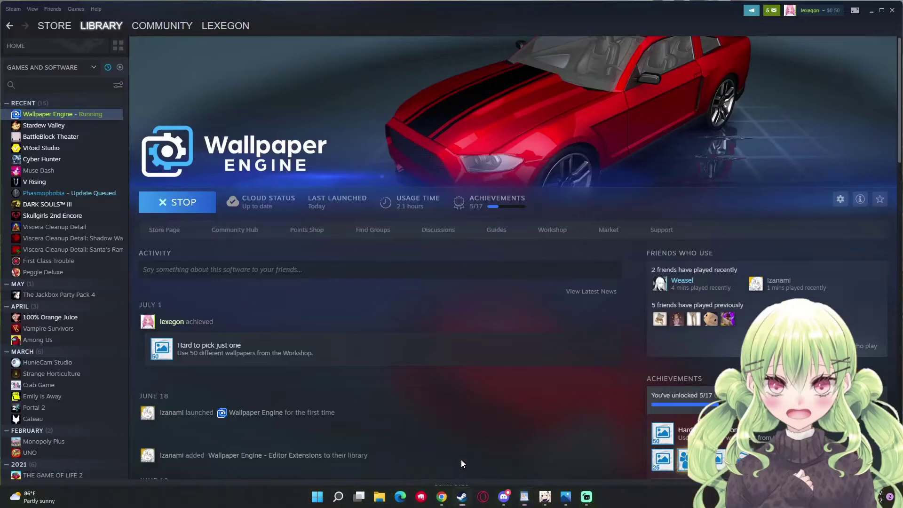
{"action": "left_click", "coordinate": [69, 86]}
{"action": "type", "text": "star"}
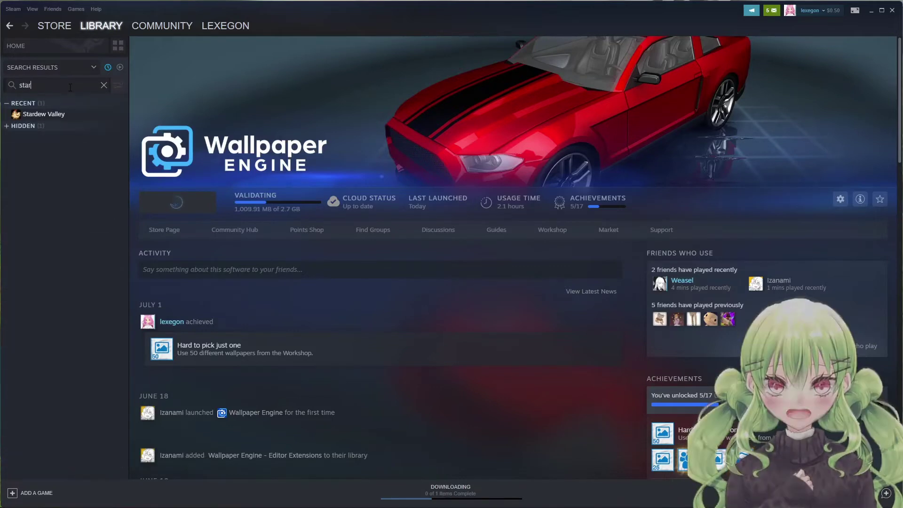
{"action": "right_click", "coordinate": [71, 114]}
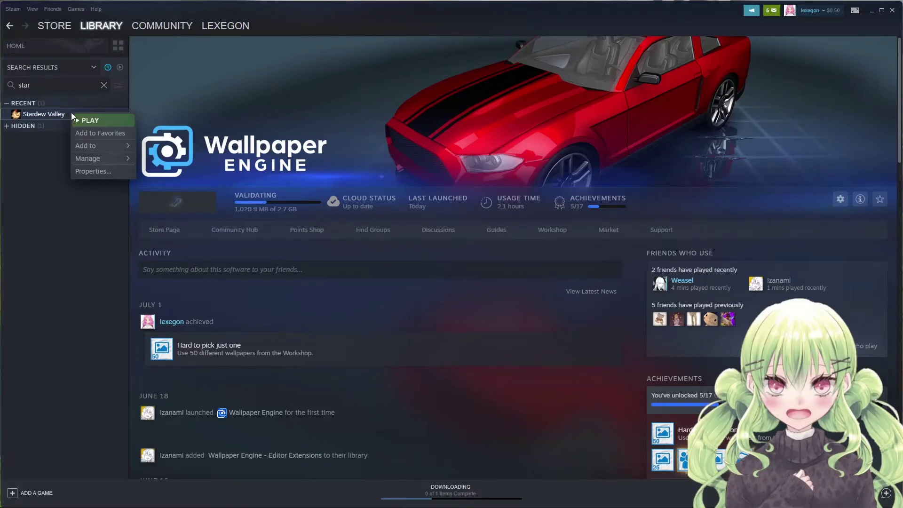
{"action": "mouse_move", "coordinate": [97, 158]}
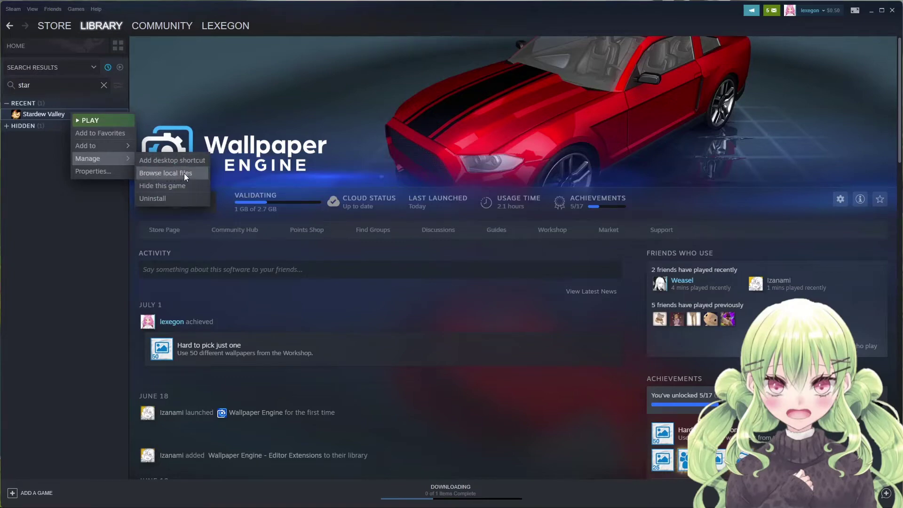
{"action": "left_click", "coordinate": [119, 172]}
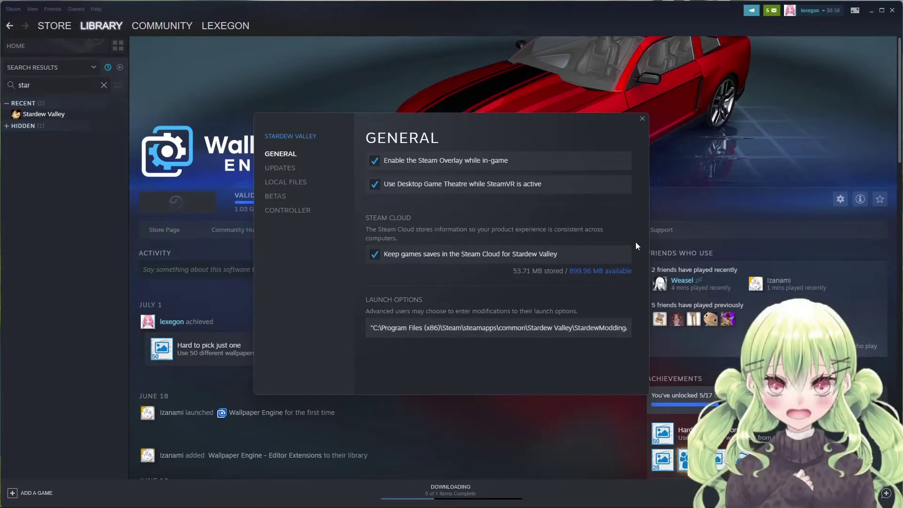
{"action": "left_click", "coordinate": [642, 120]}
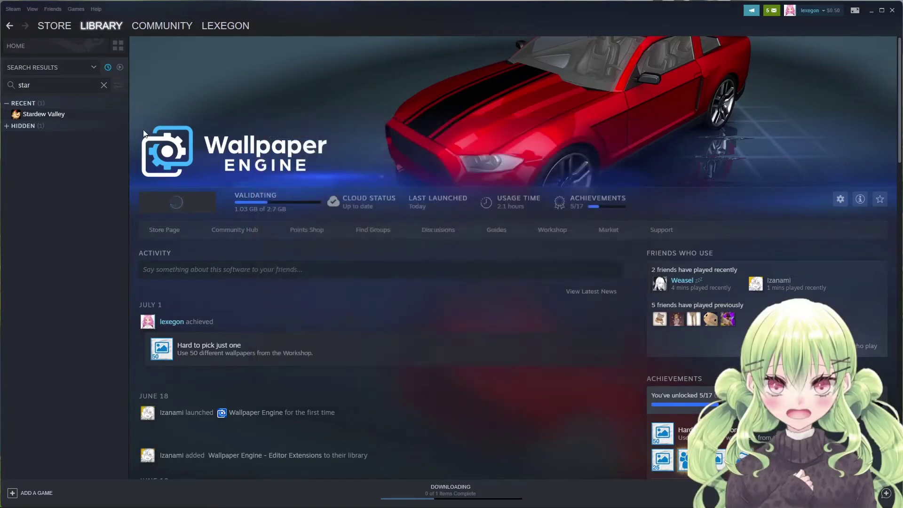
Step: Launch Stardew Valley from its library page to test it with SMAPI, and close the SMAPI console window
{"action": "left_click", "coordinate": [47, 114]}
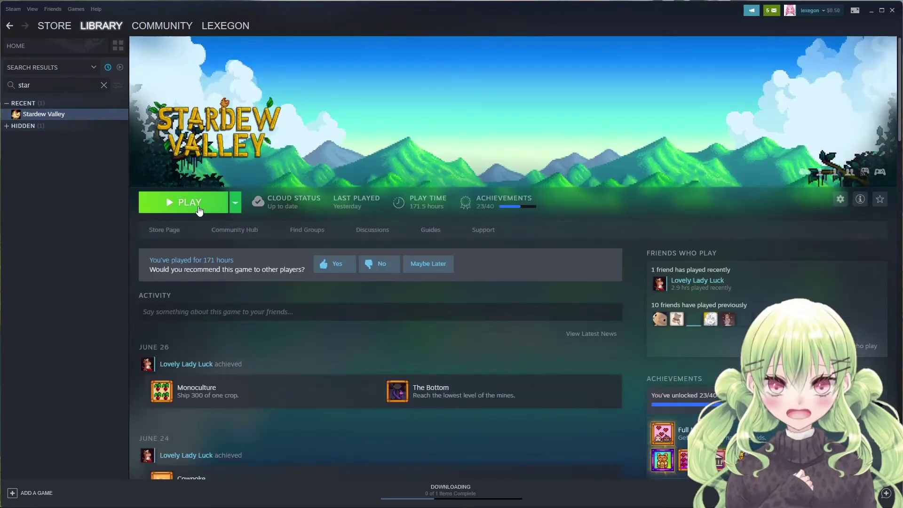
{"action": "left_click", "coordinate": [197, 202]}
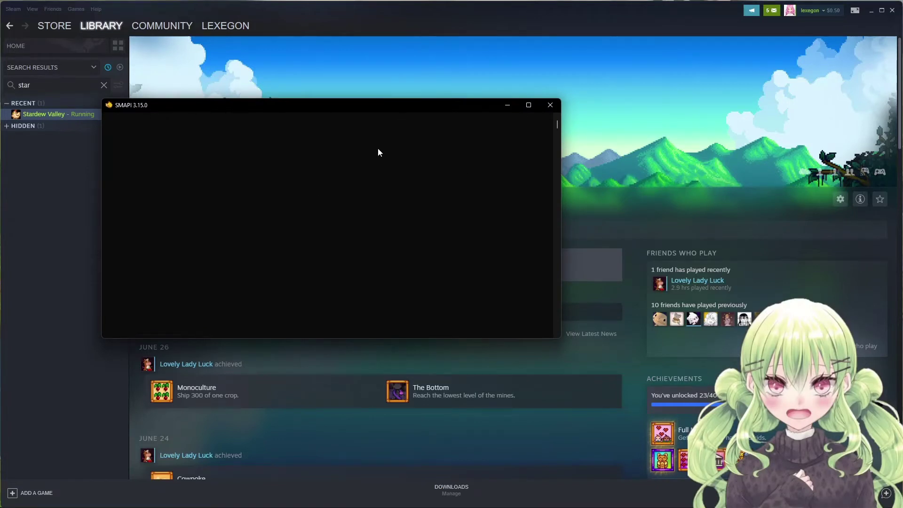
{"action": "left_click", "coordinate": [549, 104]}
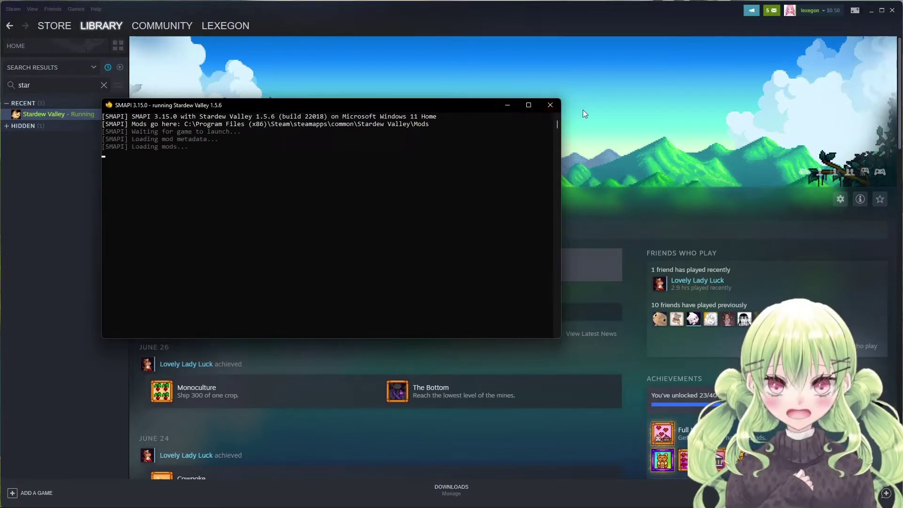
{"action": "left_click", "coordinate": [553, 106]}
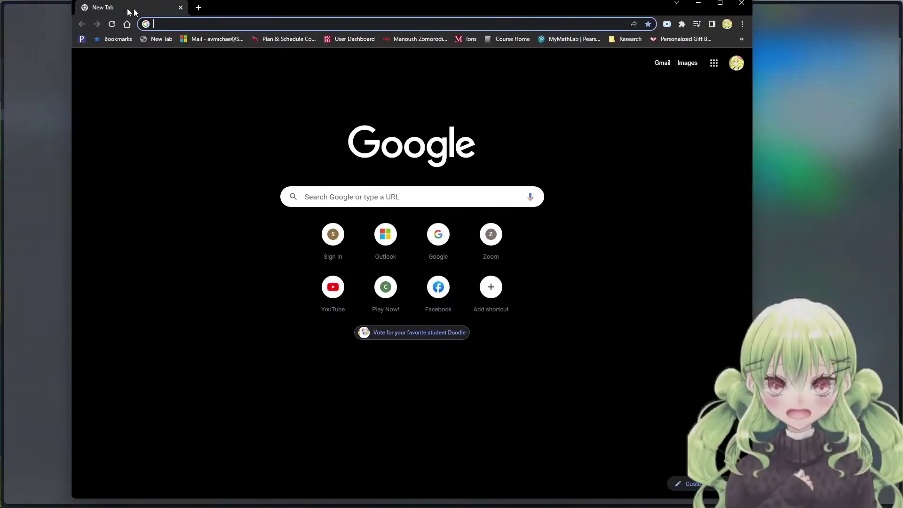
Step: Switch to Chrome, maximize its window and search the web for "ui info suit 2"
{"action": "left_click_drag", "start_coordinate": [132, 10], "coordinate": [158, 14]}
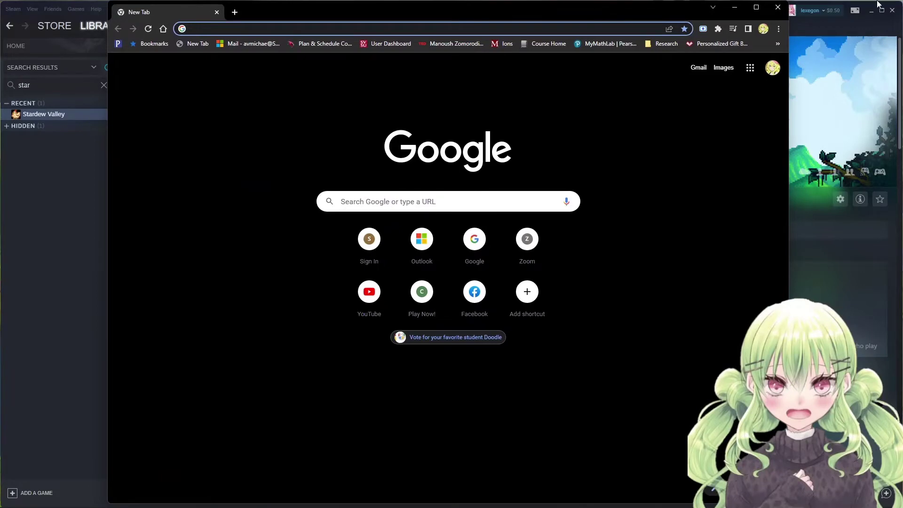
{"action": "left_click", "coordinate": [756, 7]}
{"action": "left_click", "coordinate": [522, 23]}
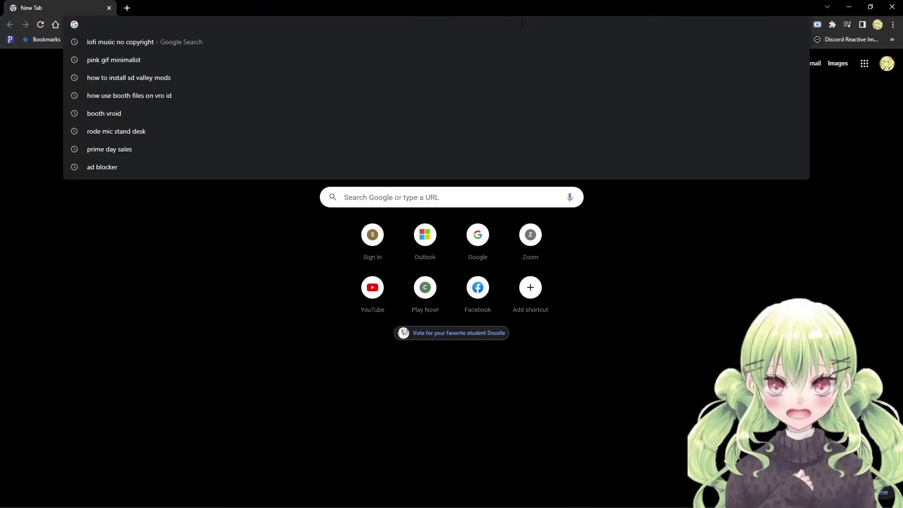
{"action": "type", "text": "ui infor"}
{"action": "key", "text": "BackSpace"}
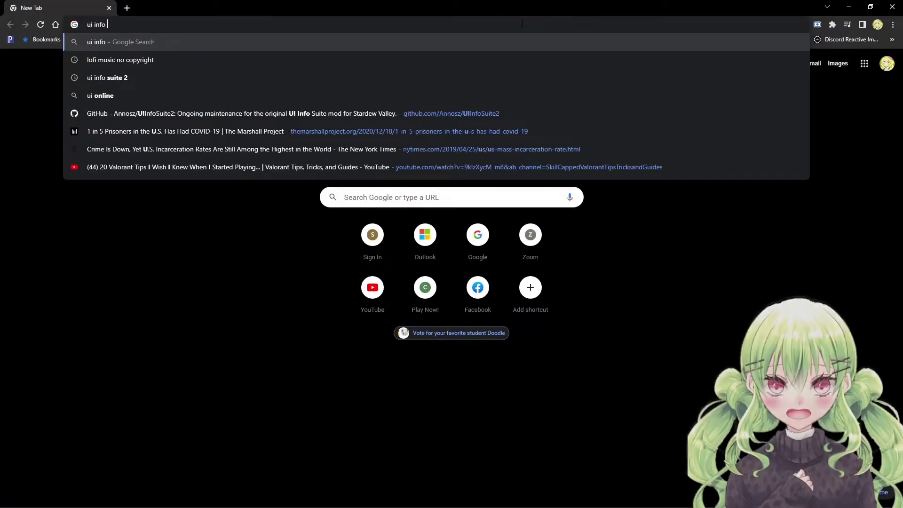
{"action": "type", "text": "suit 2"}
{"action": "key", "text": "Return"}
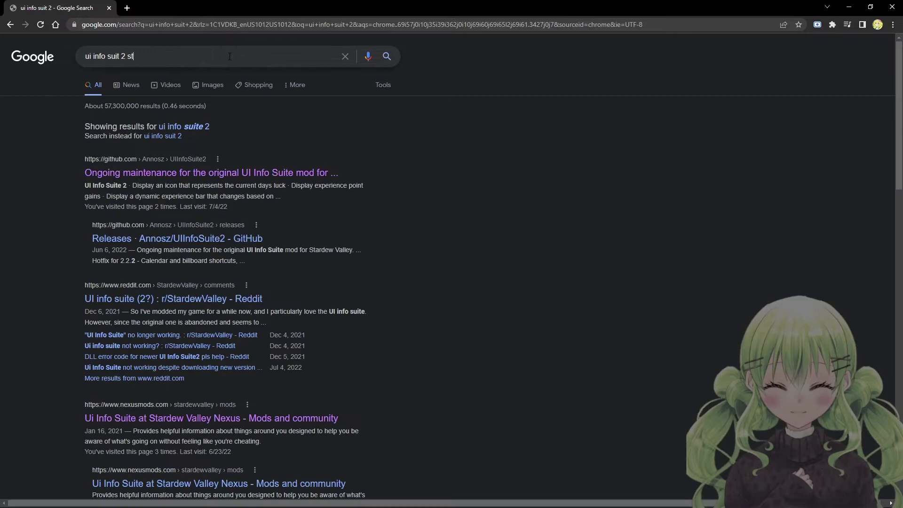
Step: Refine the web search to "ui info suite 2 stardew" and open the mod's UIInfoSuite2 repository on GitHub
{"action": "key", "text": "Return"}
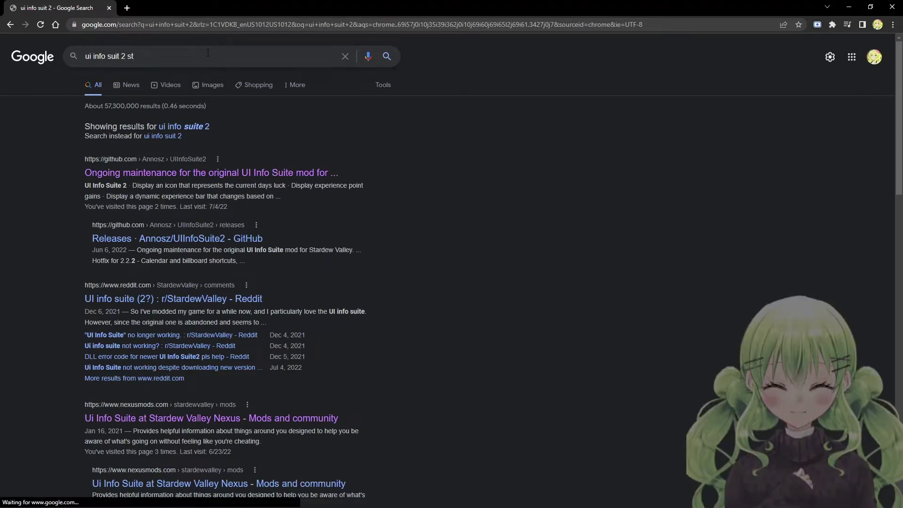
{"action": "type", "text": "a"}
{"action": "left_click", "coordinate": [152, 78]}
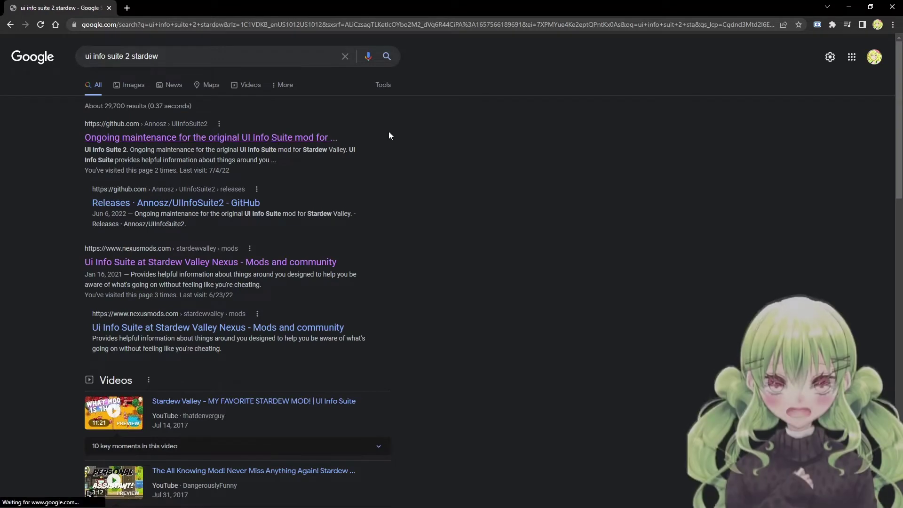
{"action": "left_click", "coordinate": [147, 140]}
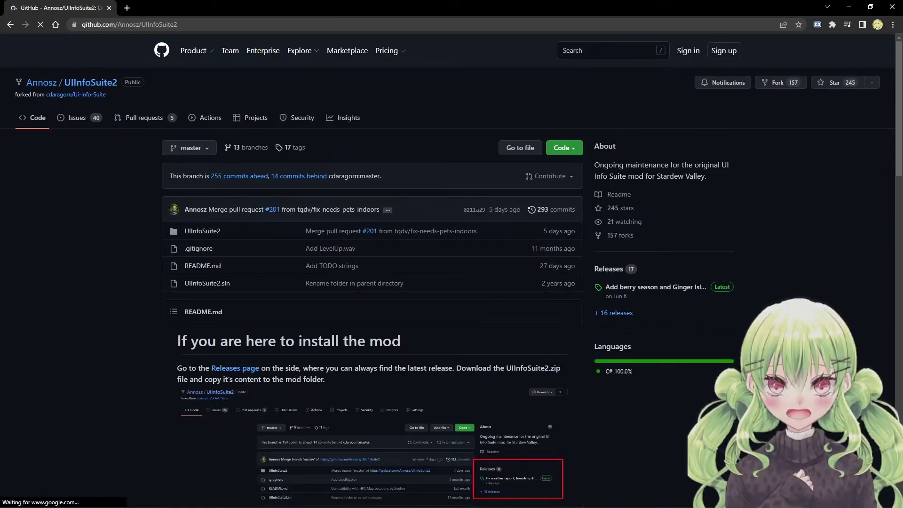
Step: Open the repository's releases and download UIInfoSuite2.zip from the latest release
{"action": "left_click", "coordinate": [615, 315]}
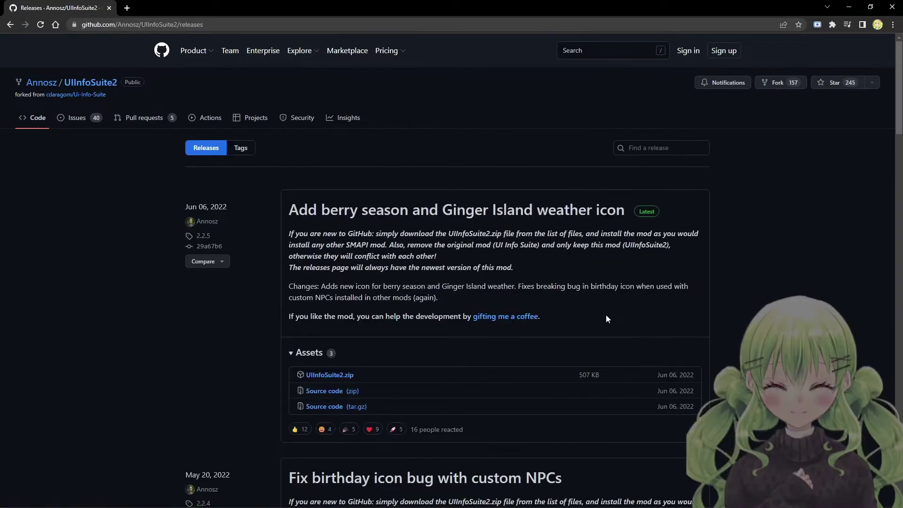
{"action": "scroll", "coordinate": [593, 310], "scroll_direction": "down", "scroll_amount": 2}
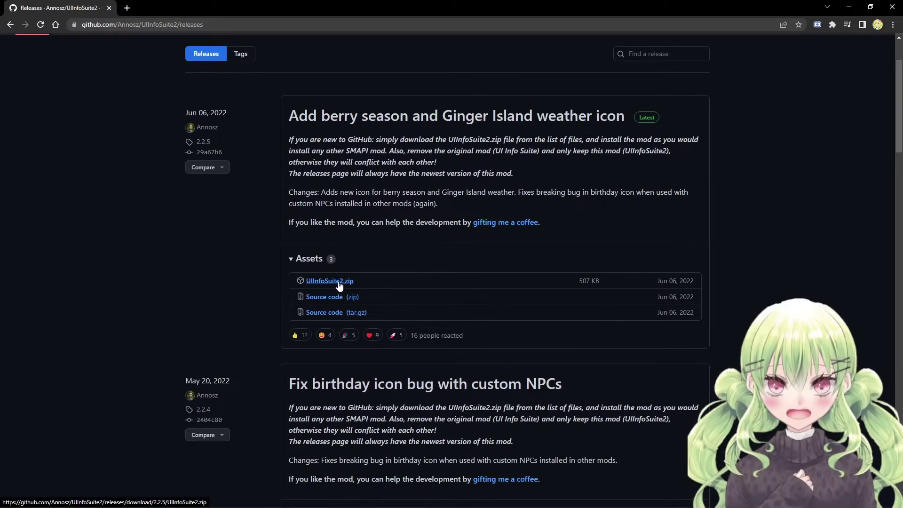
{"action": "left_click", "coordinate": [330, 282]}
{"action": "left_click", "coordinate": [328, 284]}
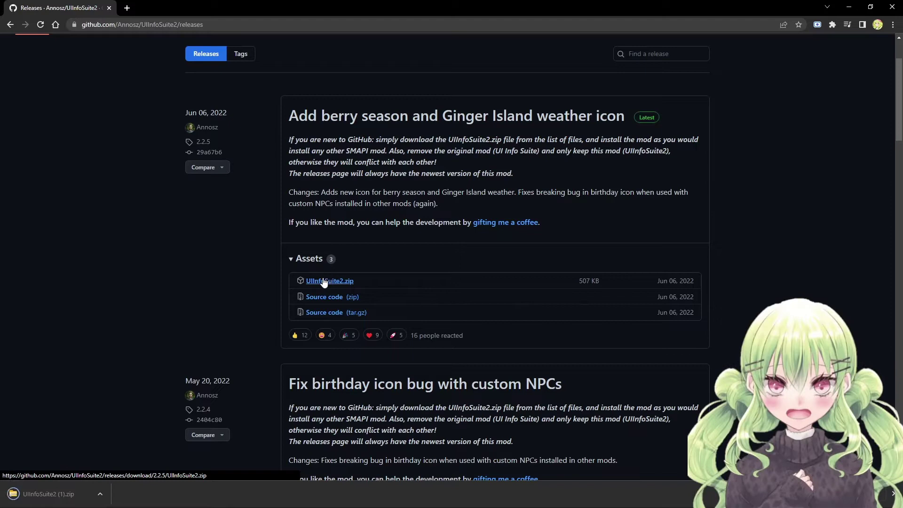
Step: Show the downloaded UIInfoSuite2 (1).zip in its folder, move it into the "desktop" folder, and close File Explorer and the browser
{"action": "left_click", "coordinate": [100, 495]}
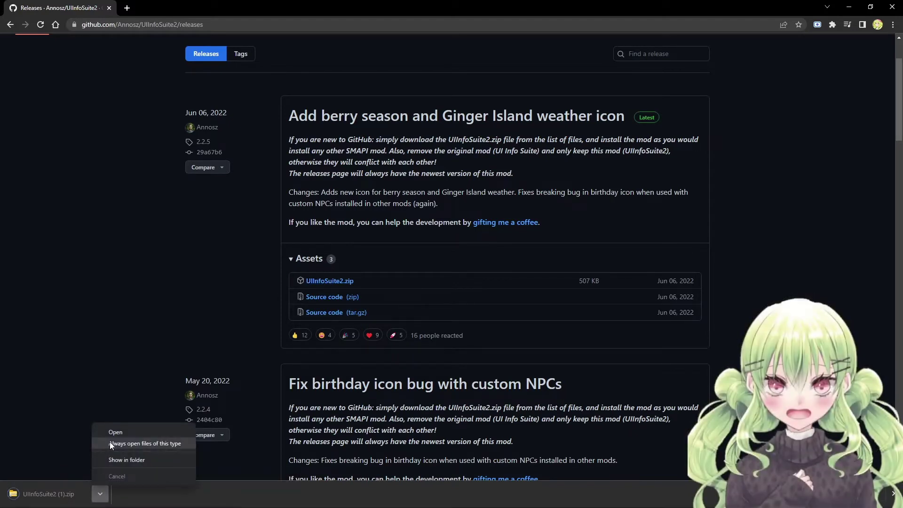
{"action": "left_click", "coordinate": [111, 456]}
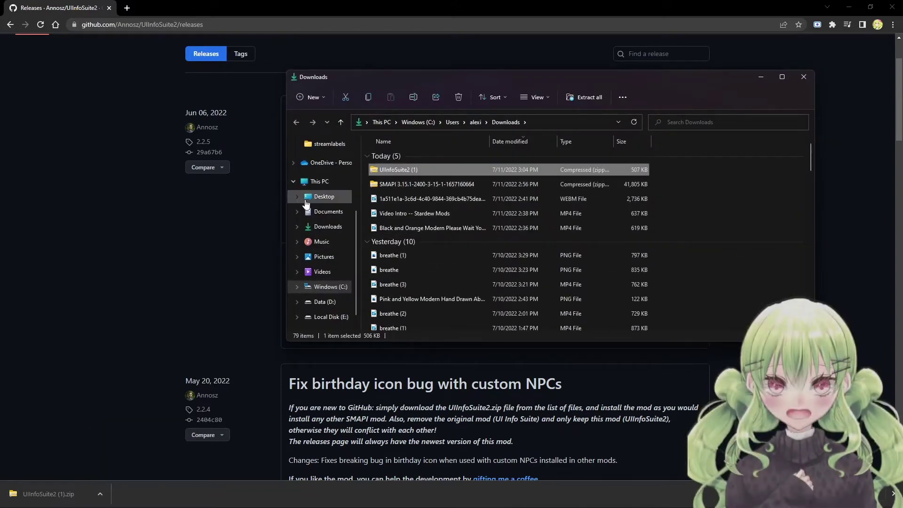
{"action": "left_click_drag", "start_coordinate": [403, 169], "coordinate": [314, 175]}
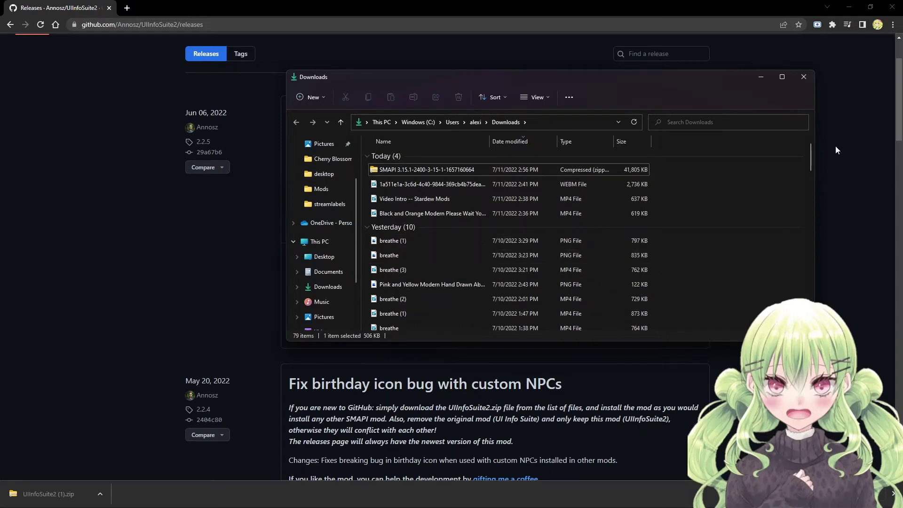
{"action": "left_click", "coordinate": [804, 77]}
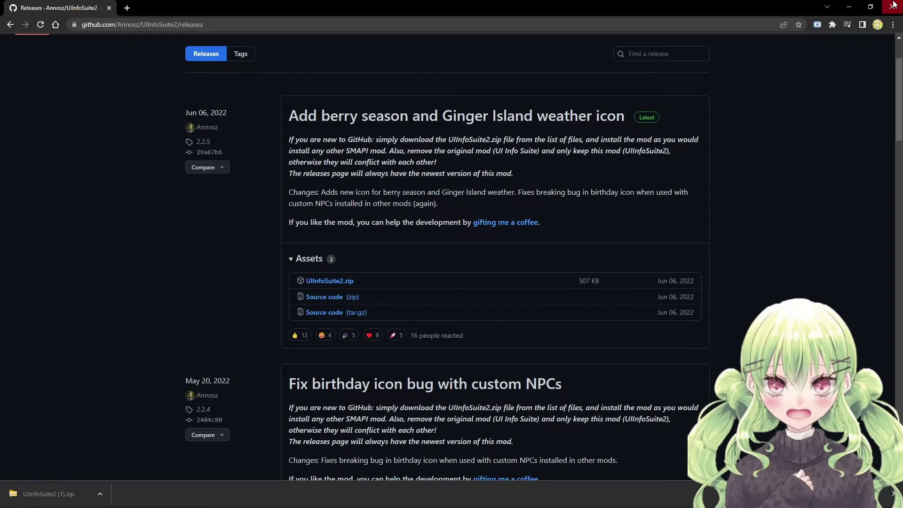
{"action": "left_click", "coordinate": [892, 5]}
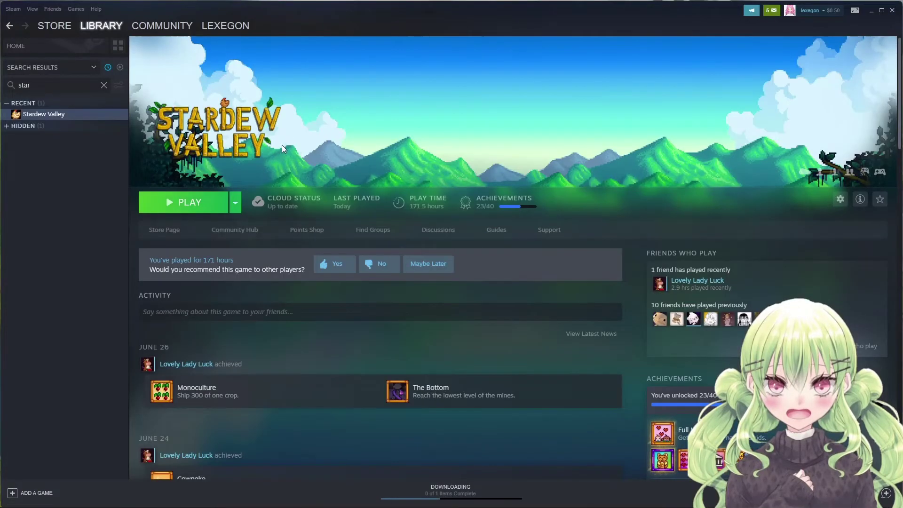
Step: Browse Stardew Valley's local files from the Steam library, minimize Steam and look through the game's Mods folder
{"action": "right_click", "coordinate": [66, 117]}
{"action": "mouse_move", "coordinate": [95, 160]}
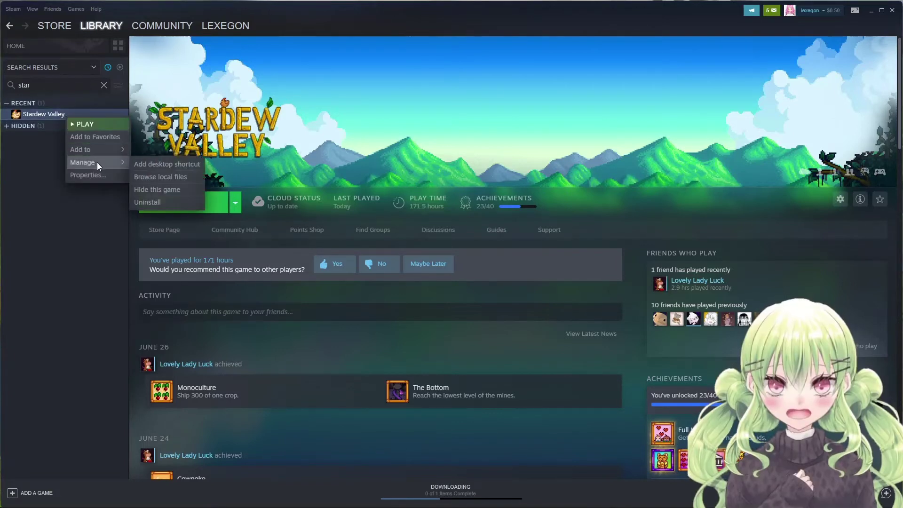
{"action": "left_click", "coordinate": [169, 180]}
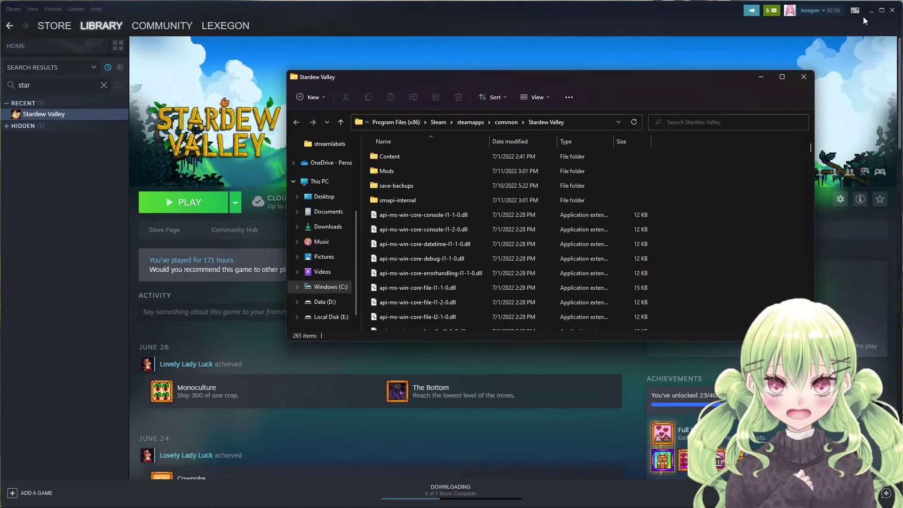
{"action": "left_click", "coordinate": [870, 10]}
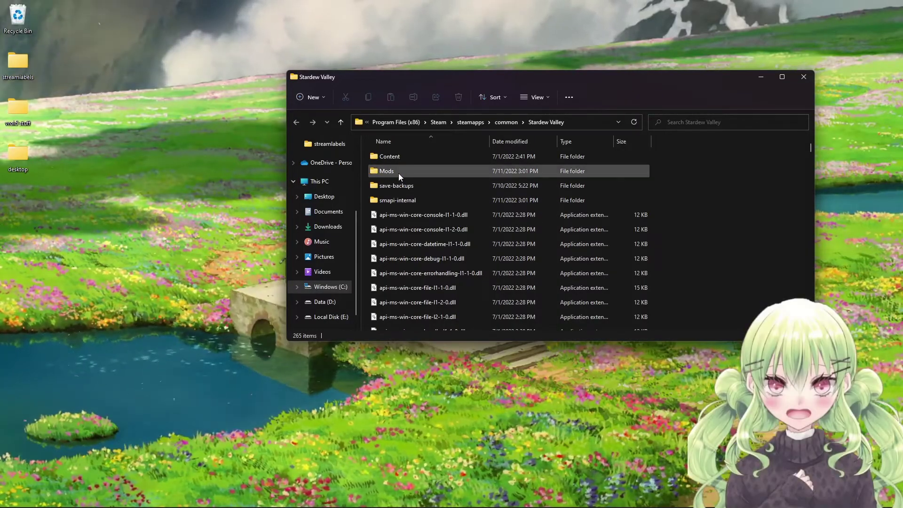
{"action": "double_click", "coordinate": [424, 171]}
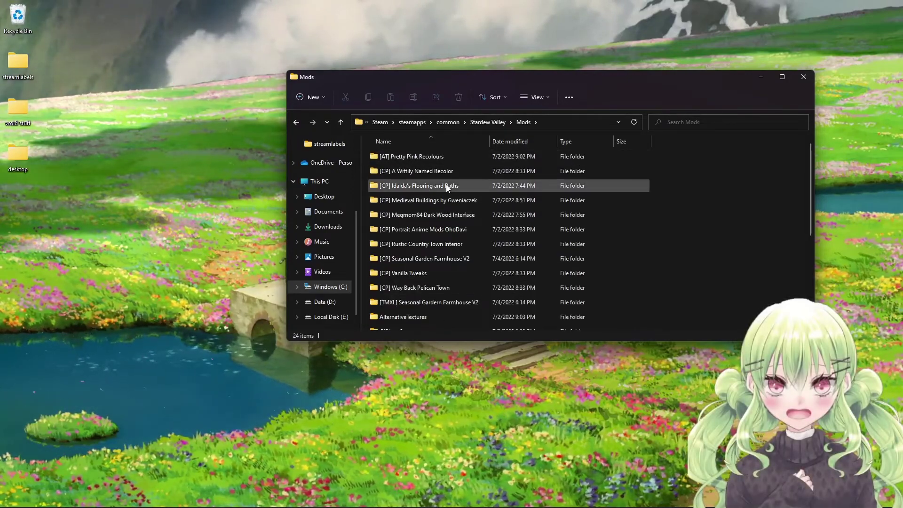
{"action": "scroll", "coordinate": [446, 186], "scroll_direction": "down", "scroll_amount": 5}
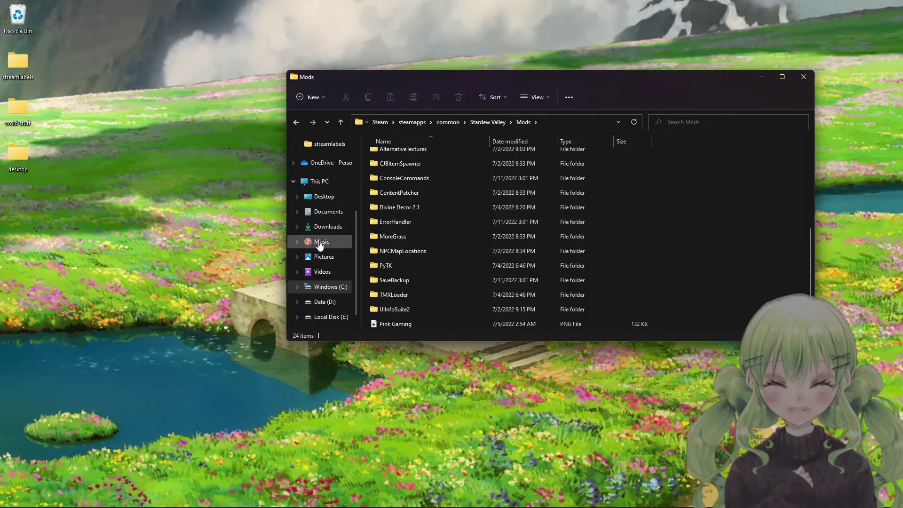
Step: Move the UIInfoSuite2 (1) zip out of the "desktop" folder onto the Windows desktop and open the archive
{"action": "double_click", "coordinate": [18, 154]}
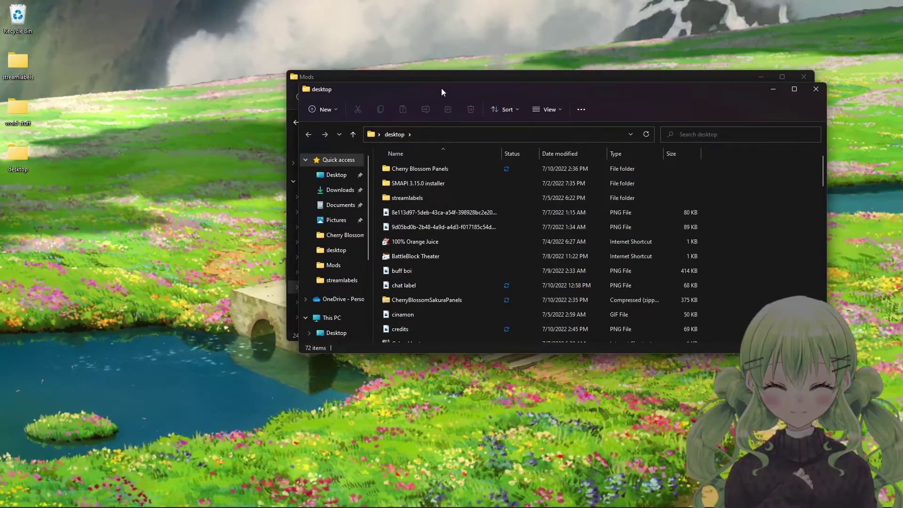
{"action": "left_click_drag", "start_coordinate": [442, 88], "coordinate": [149, 117]}
{"action": "scroll", "coordinate": [146, 266], "scroll_direction": "down", "scroll_amount": 2}
{"action": "scroll", "coordinate": [171, 287], "scroll_direction": "down", "scroll_amount": 12}
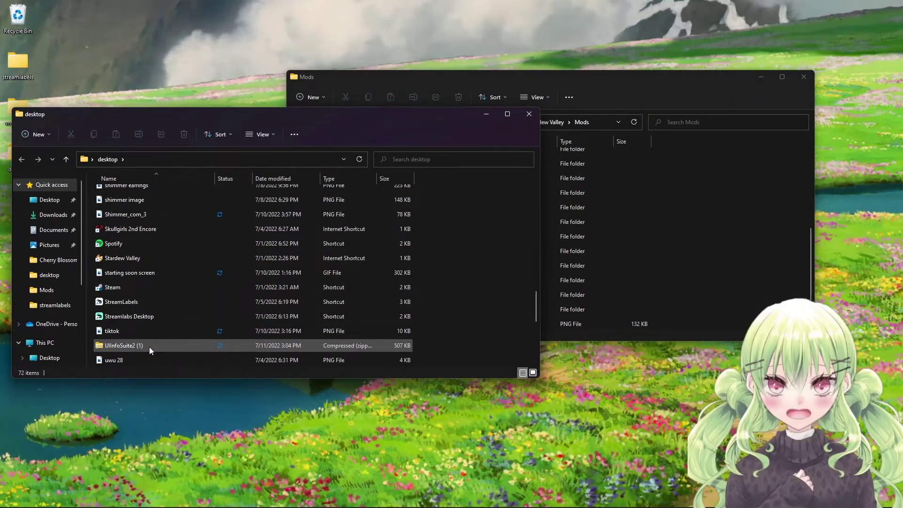
{"action": "right_click", "coordinate": [151, 345]}
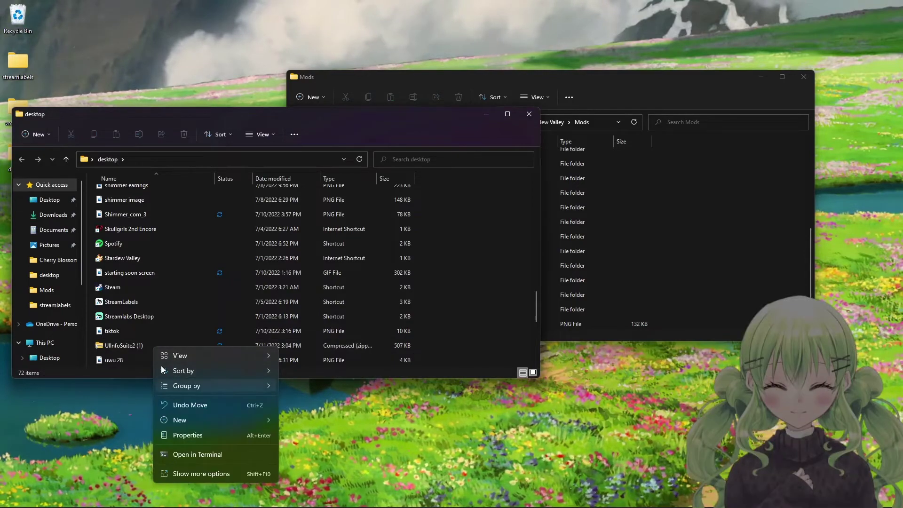
{"action": "left_click_drag", "start_coordinate": [131, 350], "coordinate": [163, 51]}
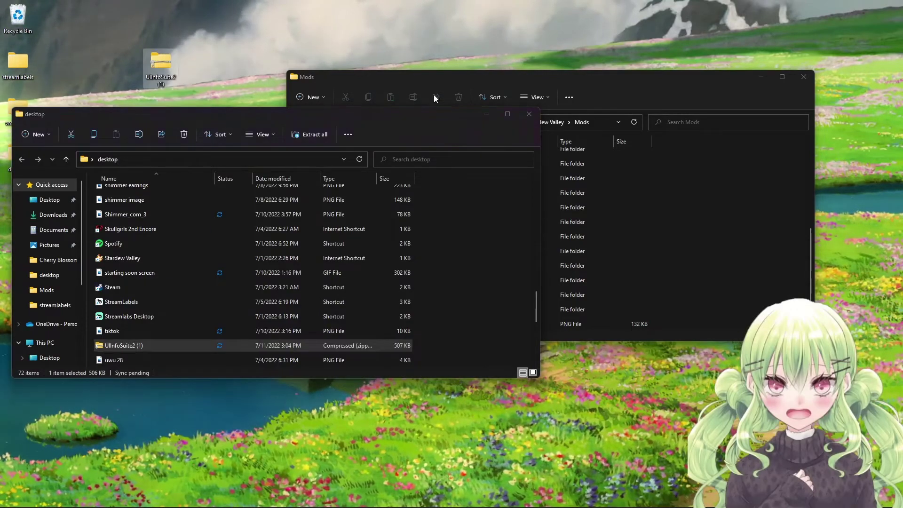
{"action": "left_click", "coordinate": [484, 111]}
{"action": "double_click", "coordinate": [158, 63]}
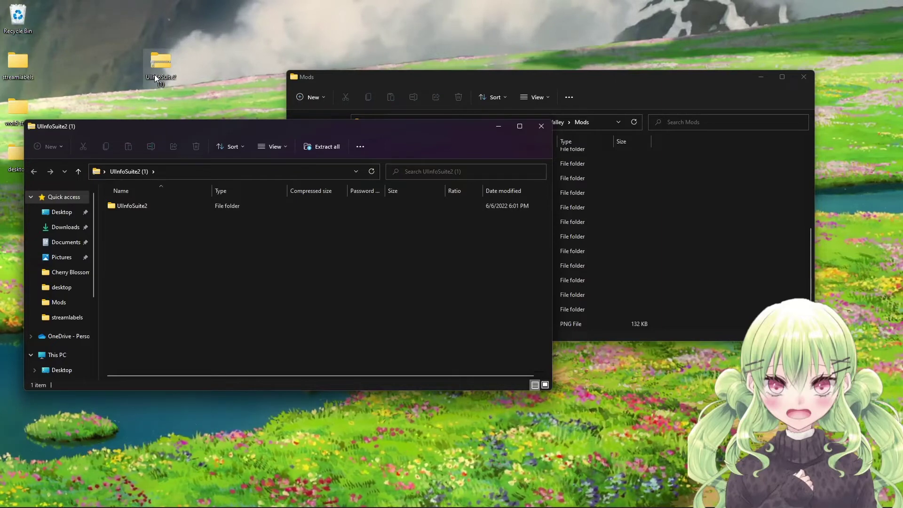
Step: Minimize the UIInfoSuite2 (1) archive window and close the Mods folder window
{"action": "left_click_drag", "start_coordinate": [143, 207], "coordinate": [495, 131]}
{"action": "left_click", "coordinate": [497, 126]}
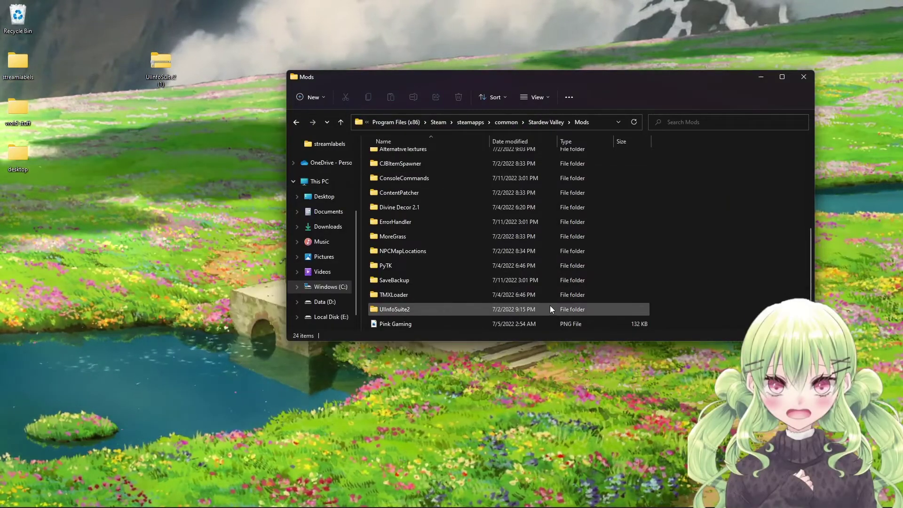
{"action": "left_click", "coordinate": [803, 76]}
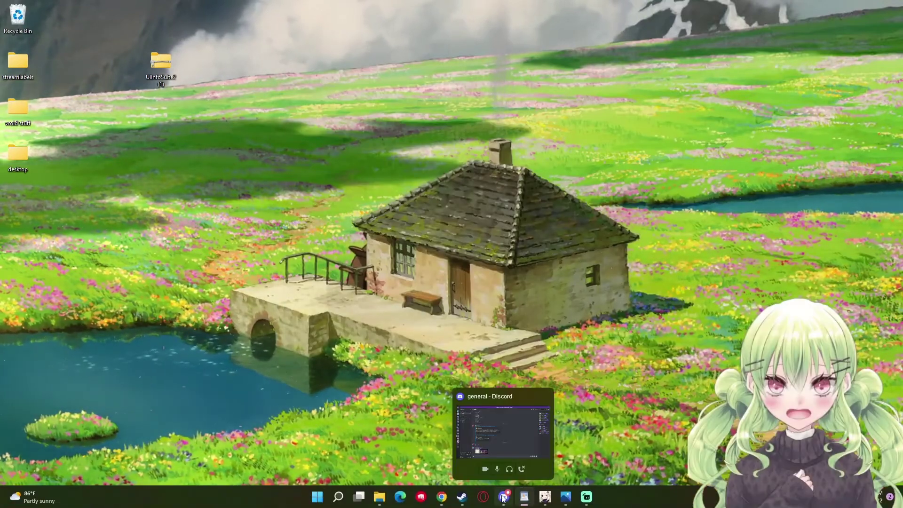
Step: Switch to Steam, launch Stardew Valley from the library, and minimize Steam while SMAPI starts
{"action": "mouse_move", "coordinate": [460, 502]}
{"action": "left_click", "coordinate": [459, 450]}
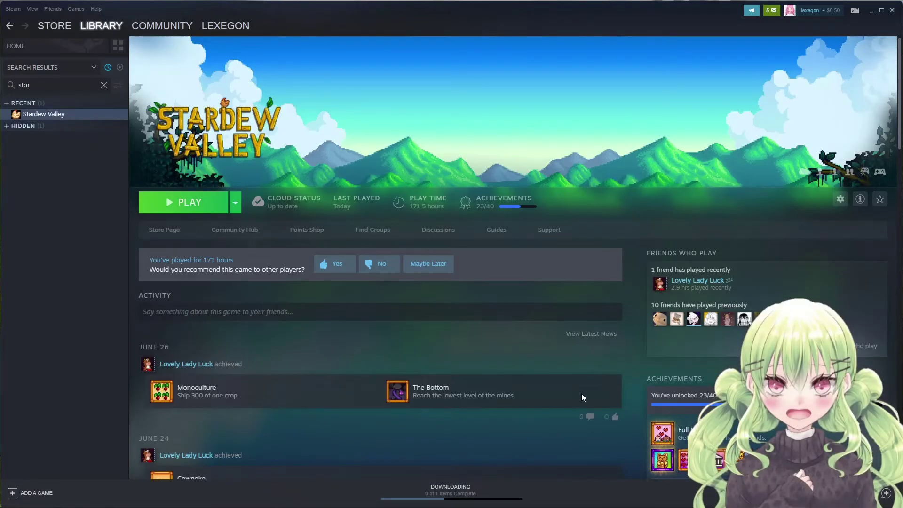
{"action": "left_click", "coordinate": [191, 209]}
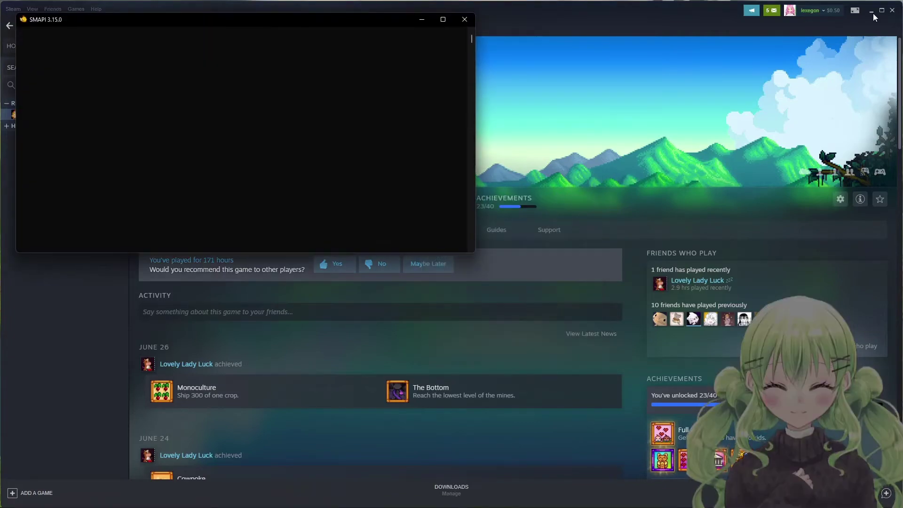
{"action": "left_click", "coordinate": [873, 12]}
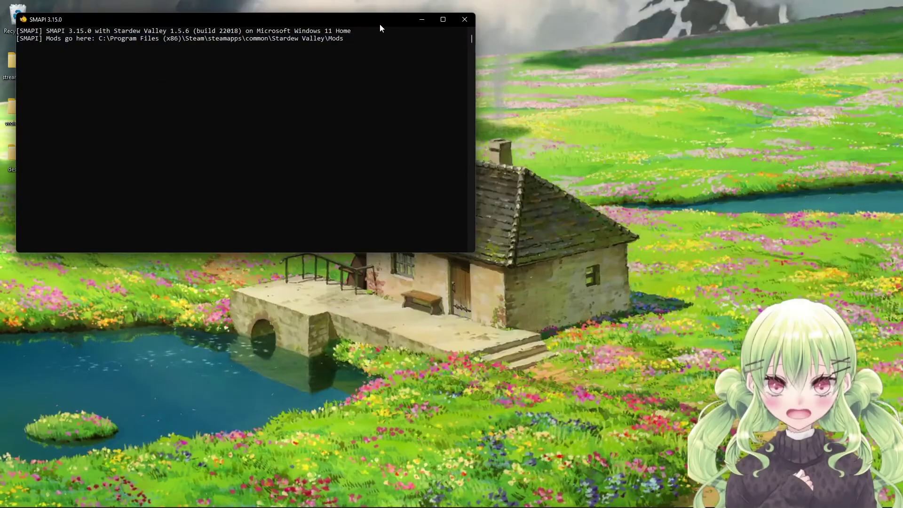
Step: Move the SMAPI console toward the middle of the desktop and place the UIInfoSuite2 (1) zip beneath the "desktop" folder
{"action": "left_click_drag", "start_coordinate": [380, 24], "coordinate": [635, 112]}
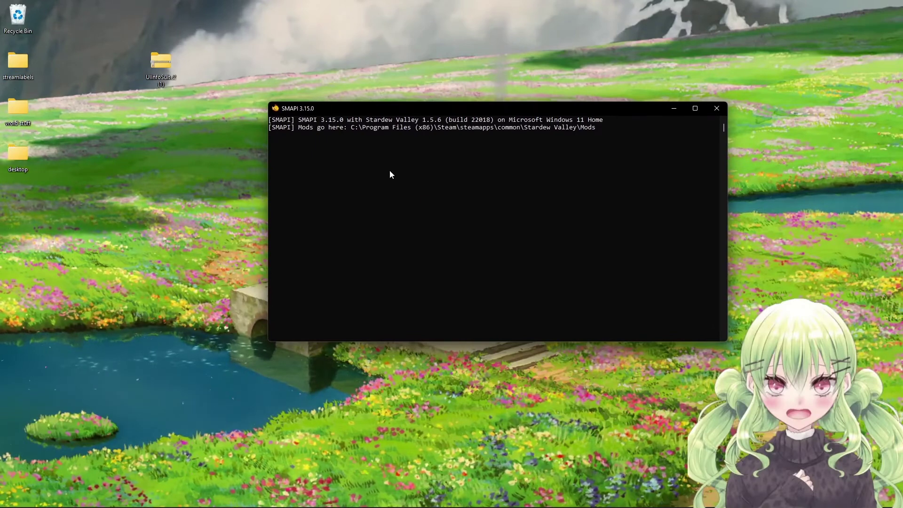
{"action": "left_click_drag", "start_coordinate": [160, 67], "coordinate": [27, 198]}
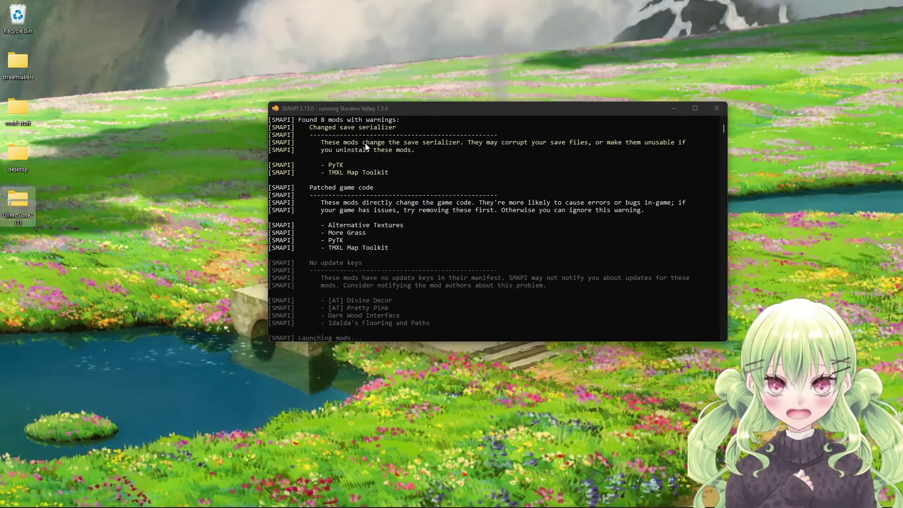
Step: Review the SMAPI console log from its beginning, examining the loaded mods, content packs and messages
{"action": "scroll", "coordinate": [369, 203], "scroll_direction": "up", "scroll_amount": 4}
{"action": "scroll", "coordinate": [369, 201], "scroll_direction": "up", "scroll_amount": 10}
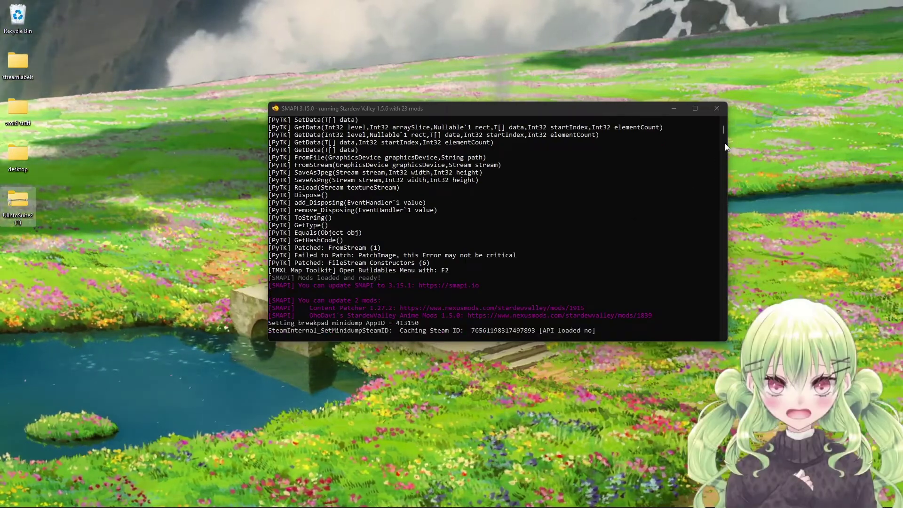
{"action": "left_click_drag", "start_coordinate": [725, 132], "coordinate": [724, 125]}
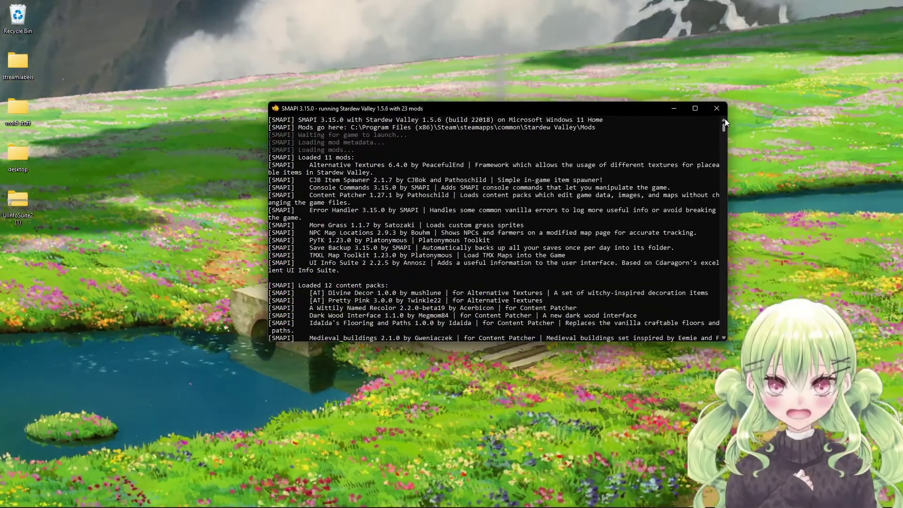
{"action": "scroll", "coordinate": [724, 125], "scroll_direction": "down", "scroll_amount": 15}
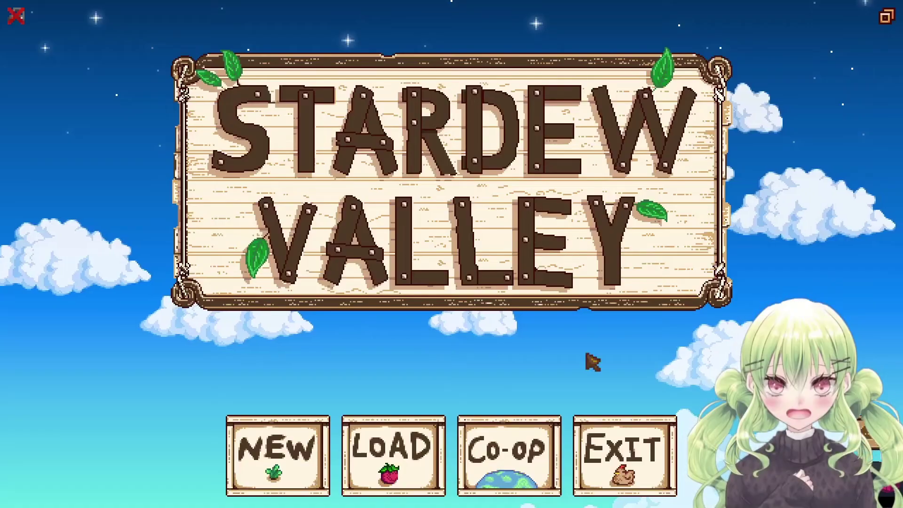
Step: Load the bubble butt Farm save and inspect the mod's icons beneath the in-game money display
{"action": "left_click", "coordinate": [423, 454]}
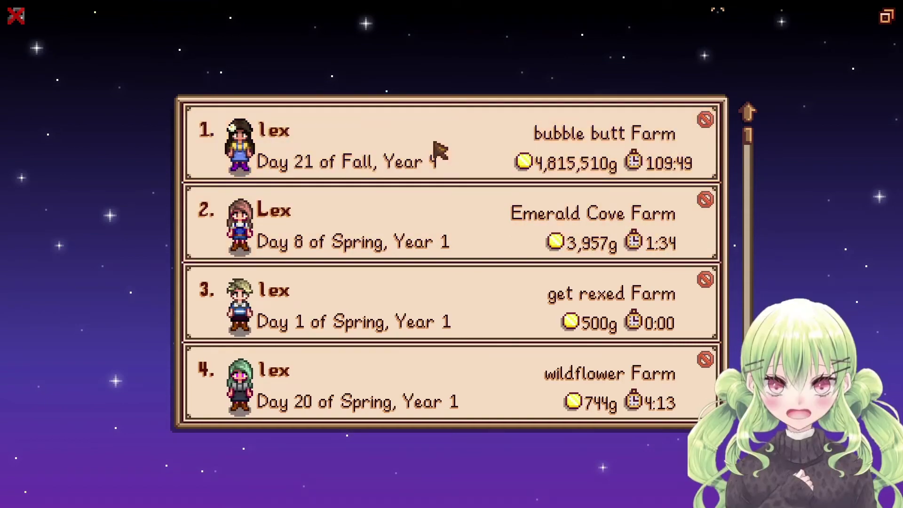
{"action": "left_click", "coordinate": [435, 143]}
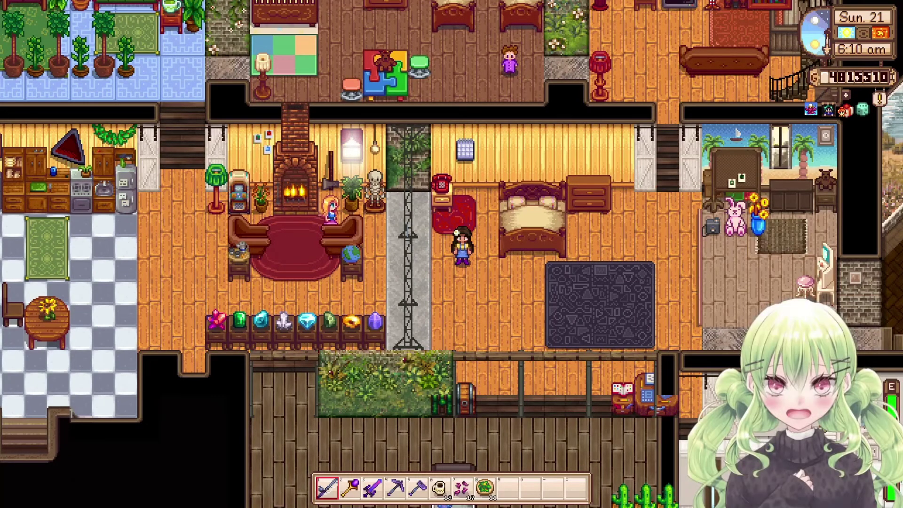
{"action": "mouse_move", "coordinate": [827, 117]}
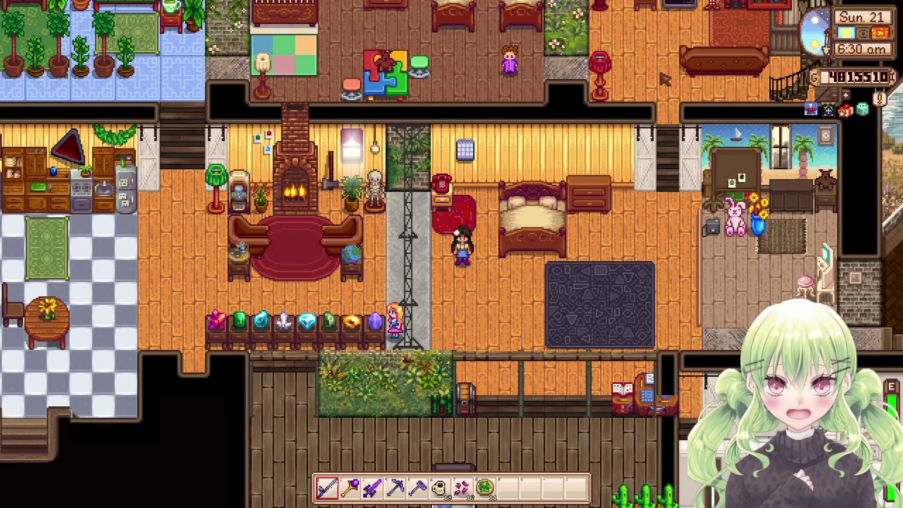
Step: Open the exit options in the in-game menu
{"action": "key", "text": "Escape"}
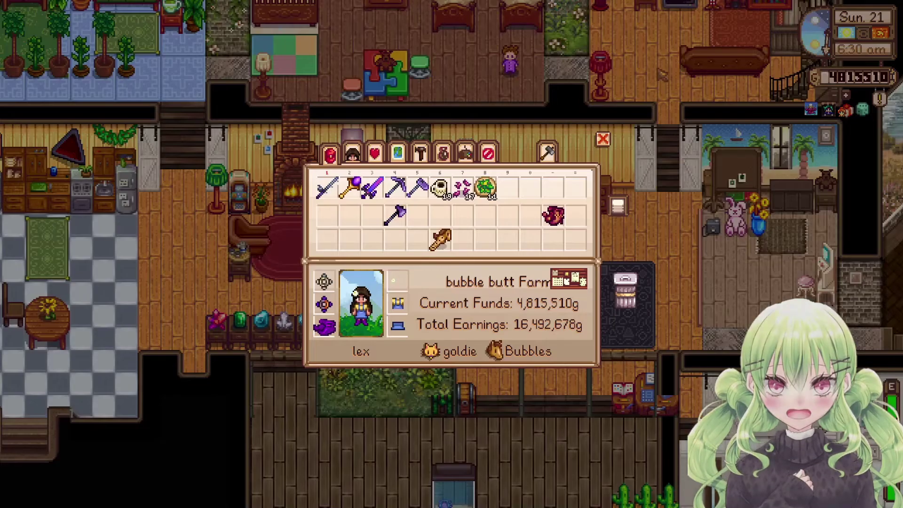
{"action": "left_click", "coordinate": [490, 157]}
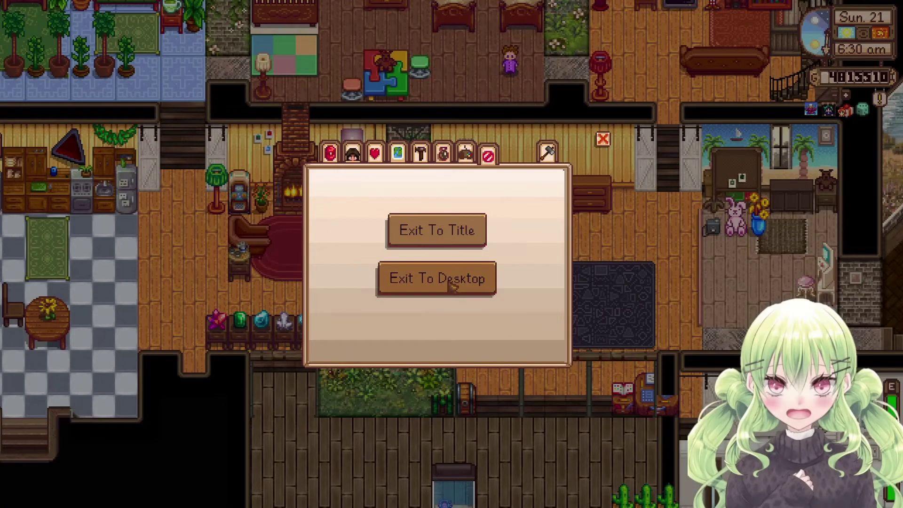